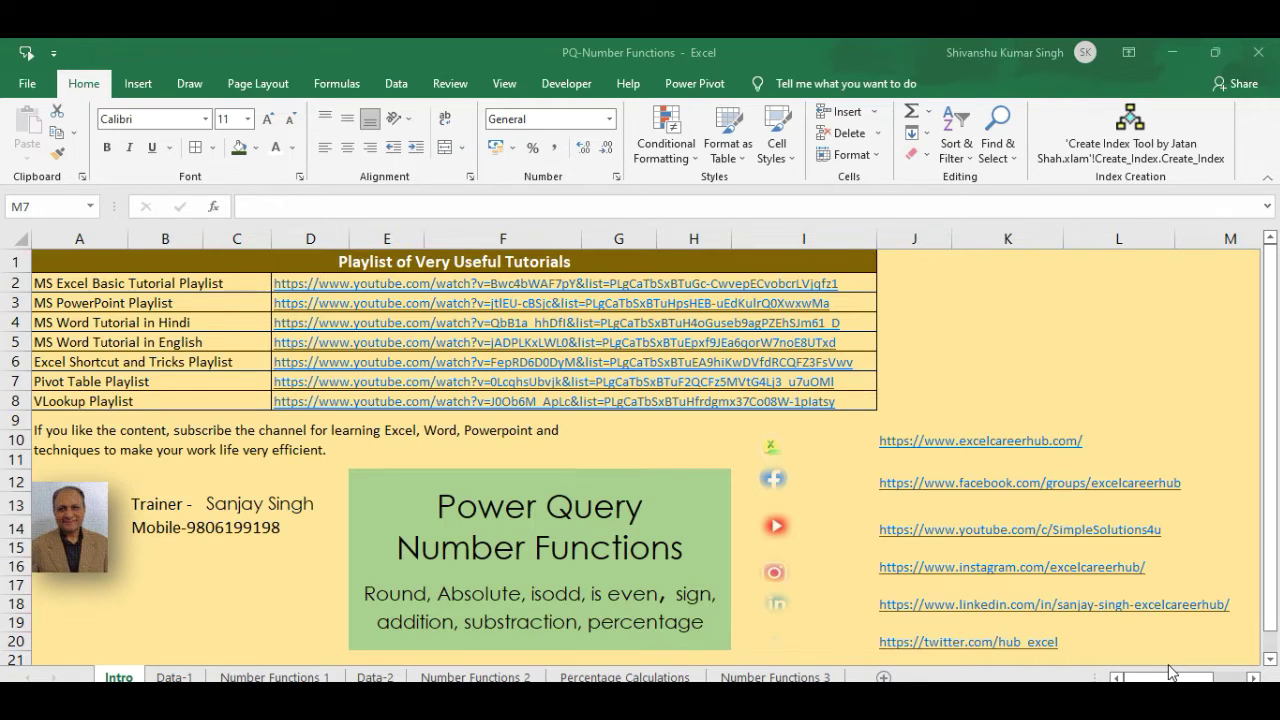
On the Data-2 sheet, autofit column D to show Profit-2021 and select cell A1.
left_click(375, 677)
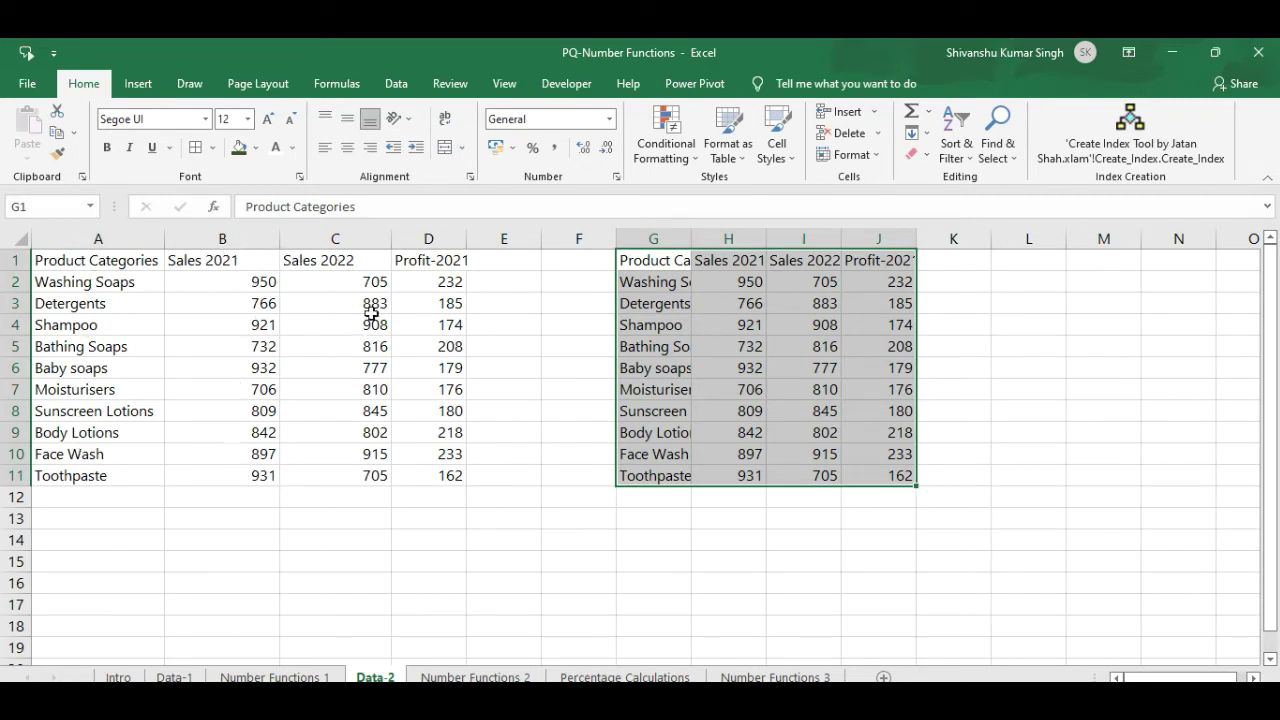
double_click(466, 239)
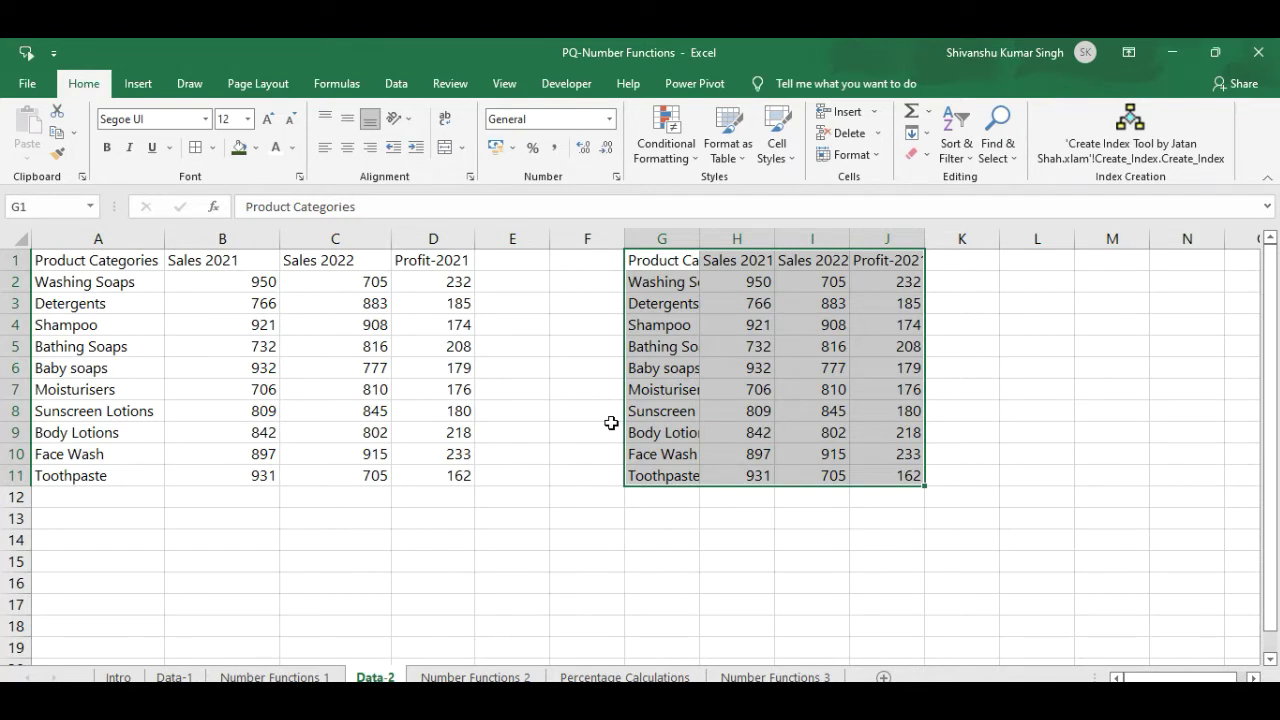
left_click(100, 262)
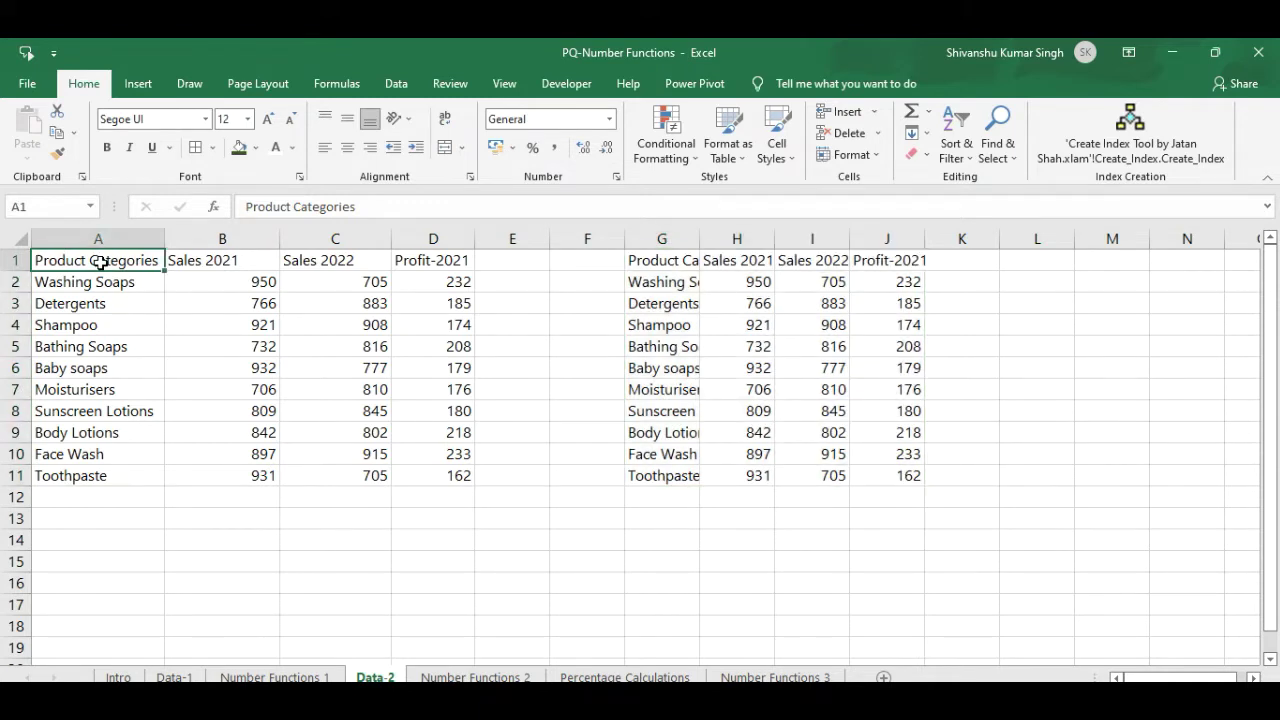
left_click(396, 83)
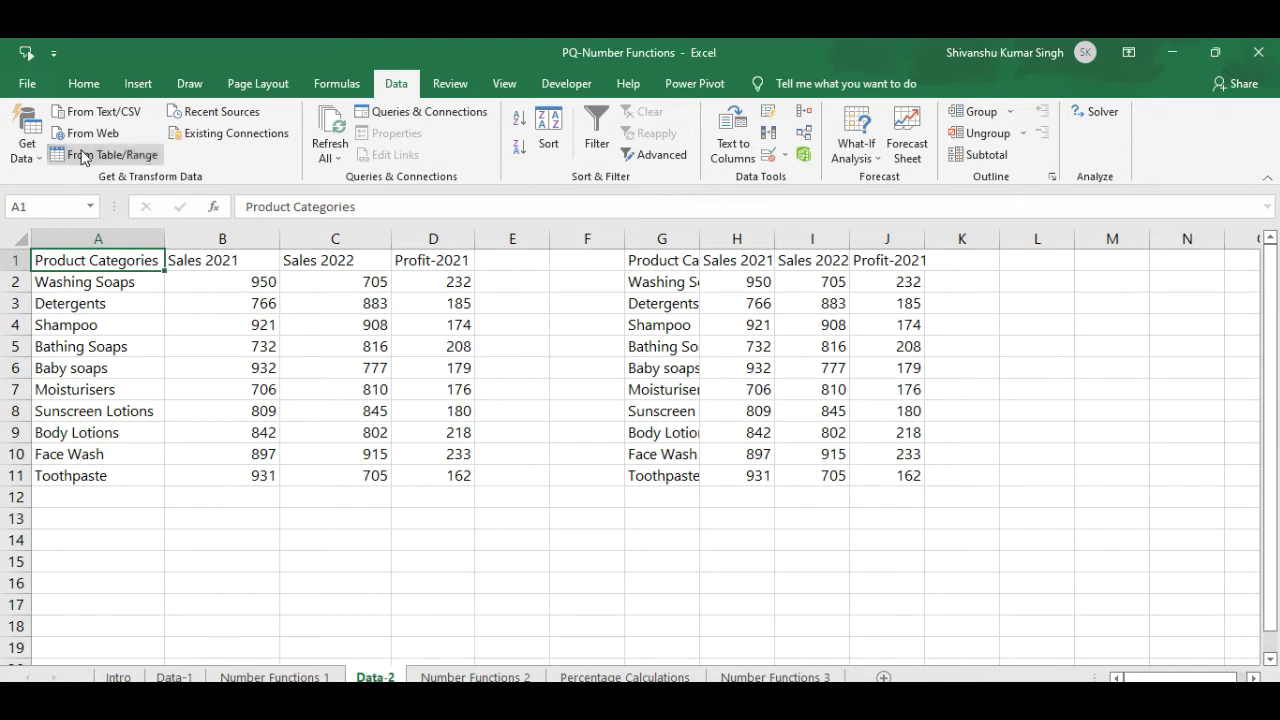
Create a query from range A1:D11 with headers, opening it in Power Query Editor.
left_click(85, 157)
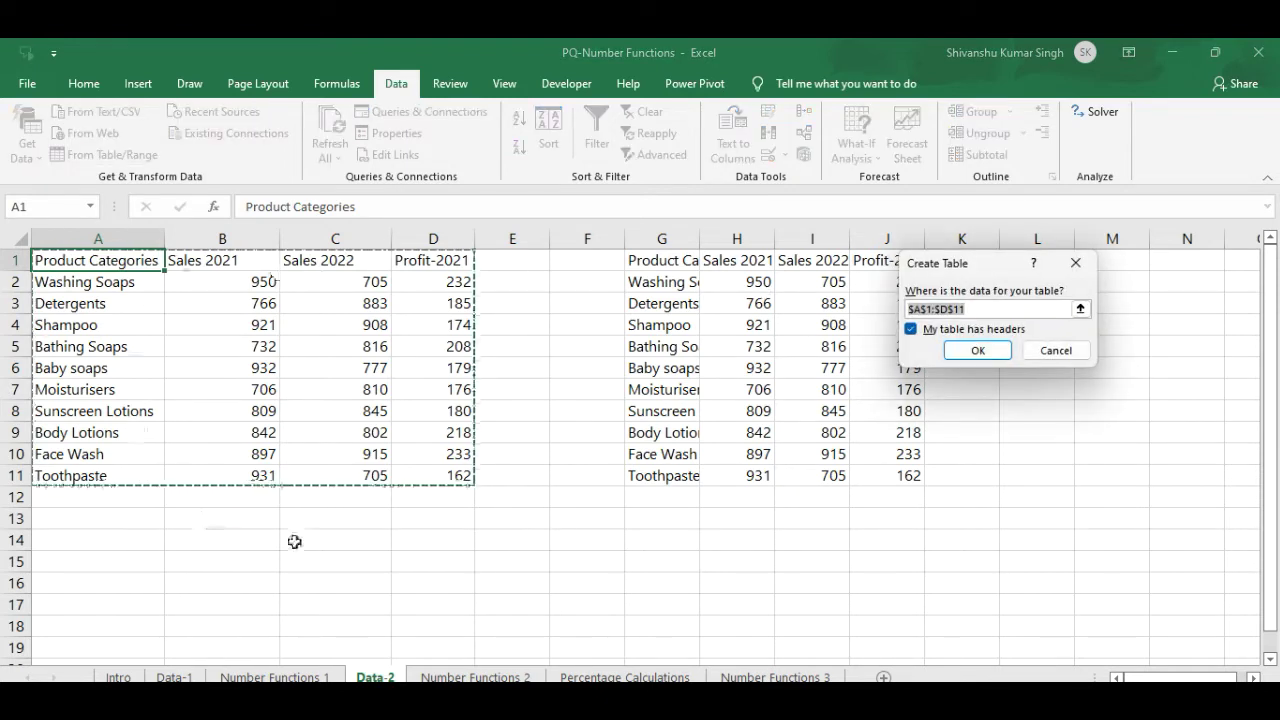
left_click(977, 350)
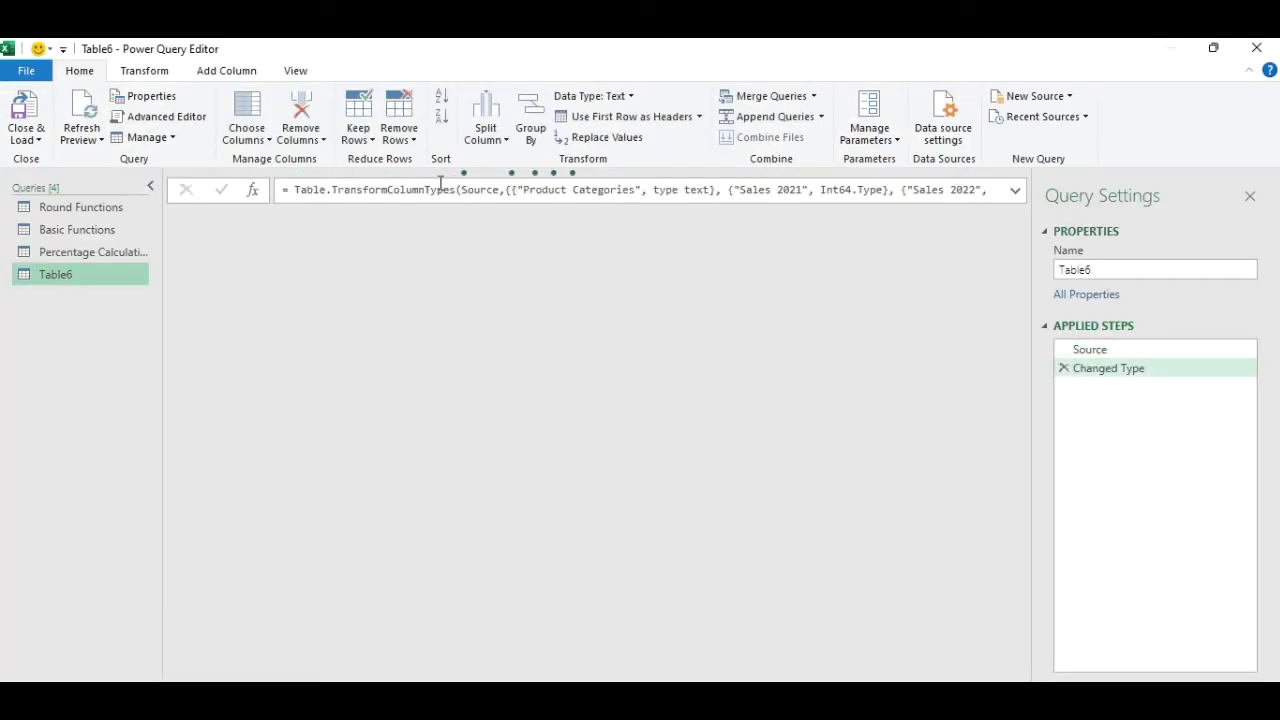
Rename the query Table6 to 'Number Functions'.
double_click(1093, 268)
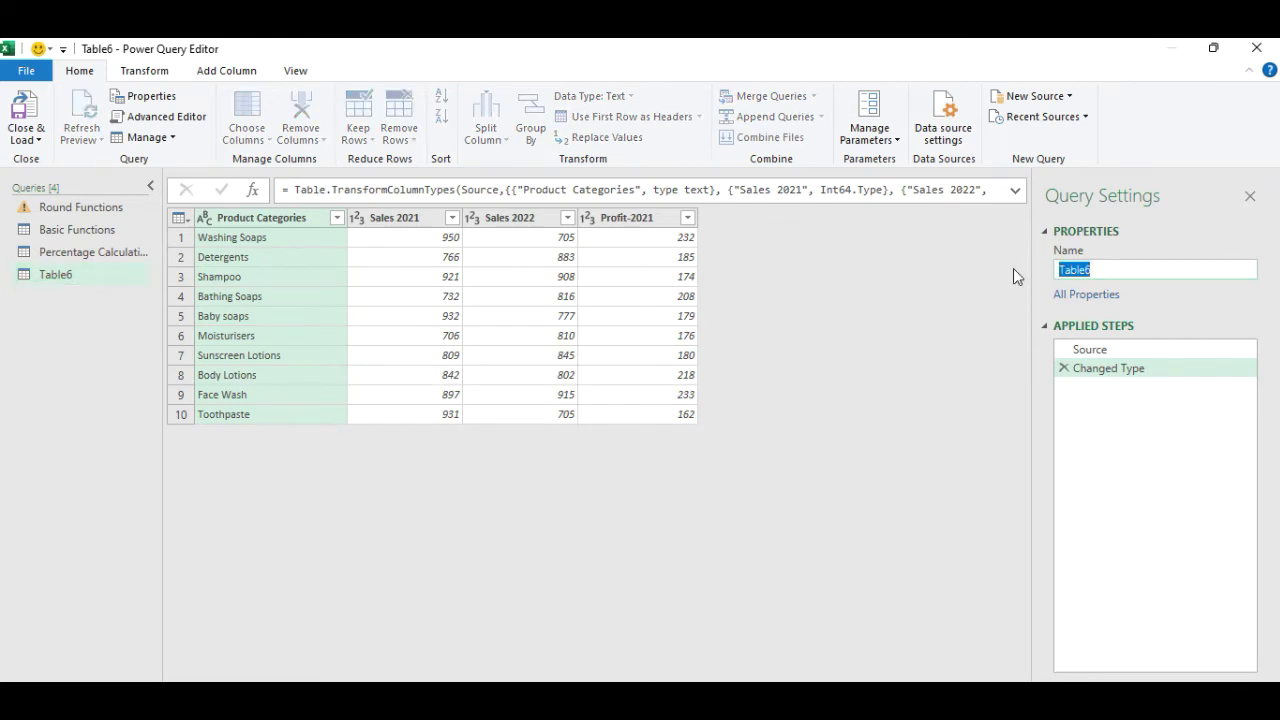
type("Number Functions")
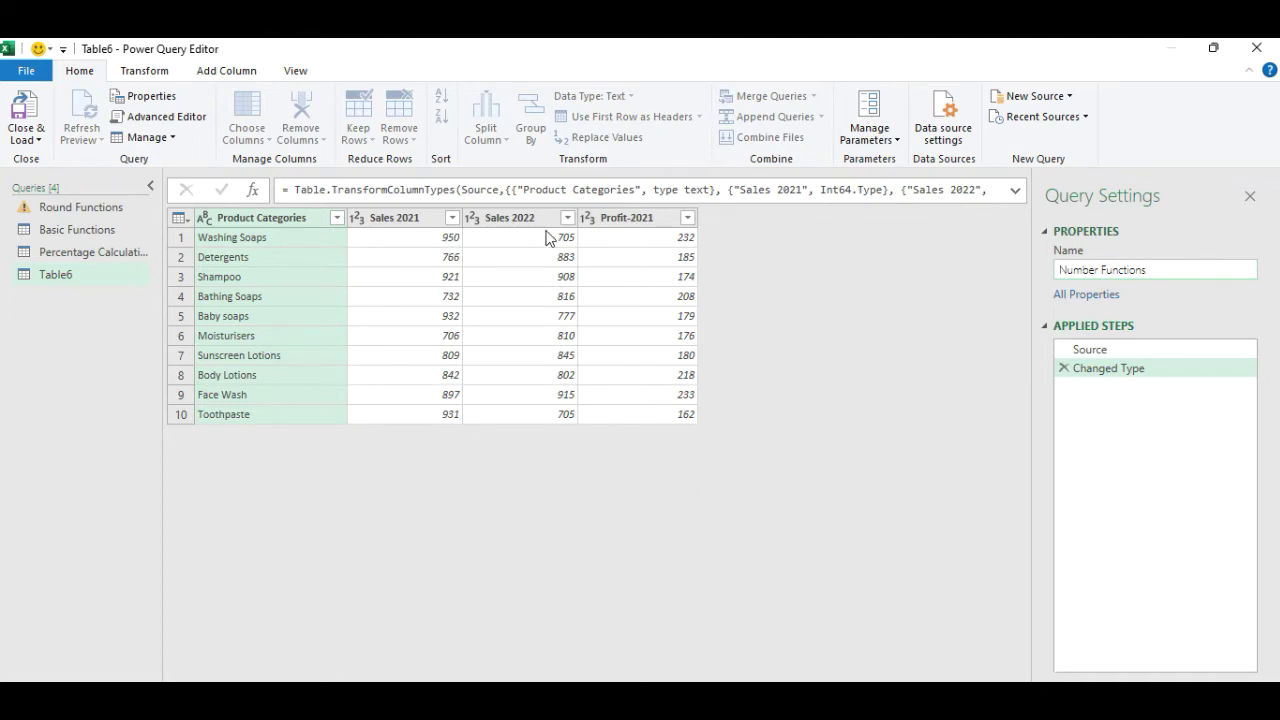
Add Sales 2021 and Sales 2022 together into a new Addition column using Standard > Add.
left_click(420, 222)
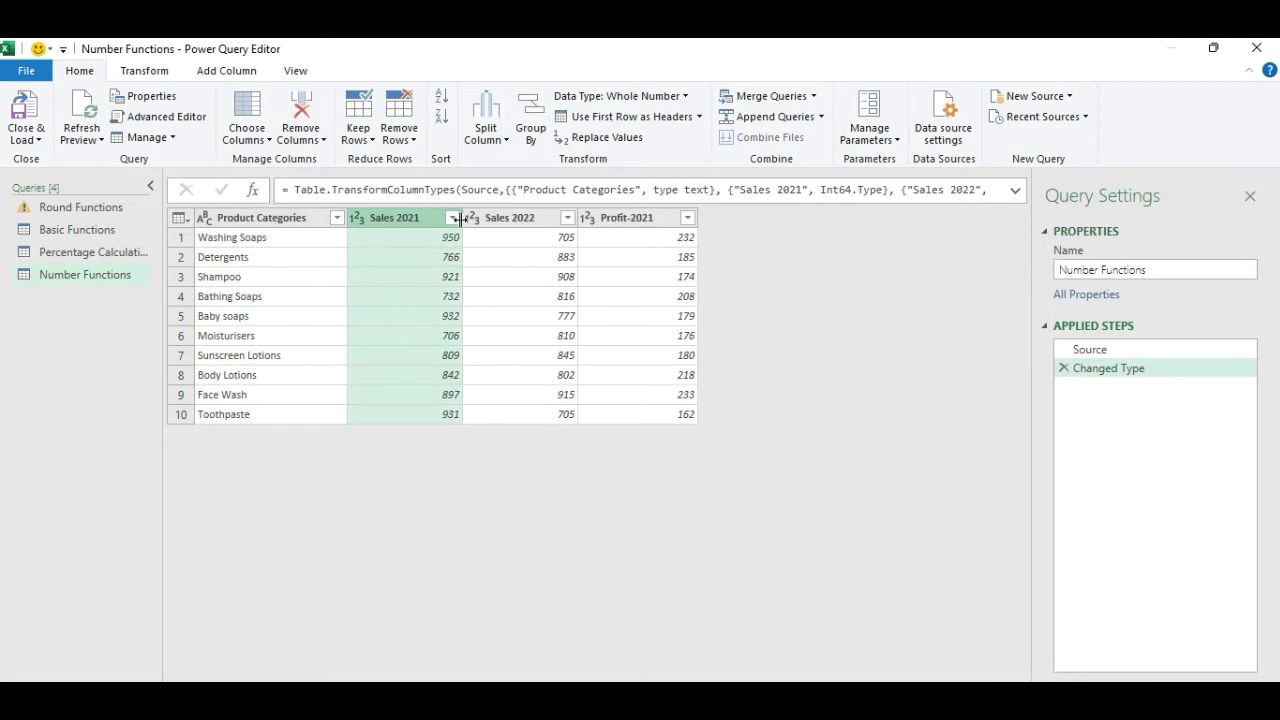
left_click(533, 226, "ctrl")
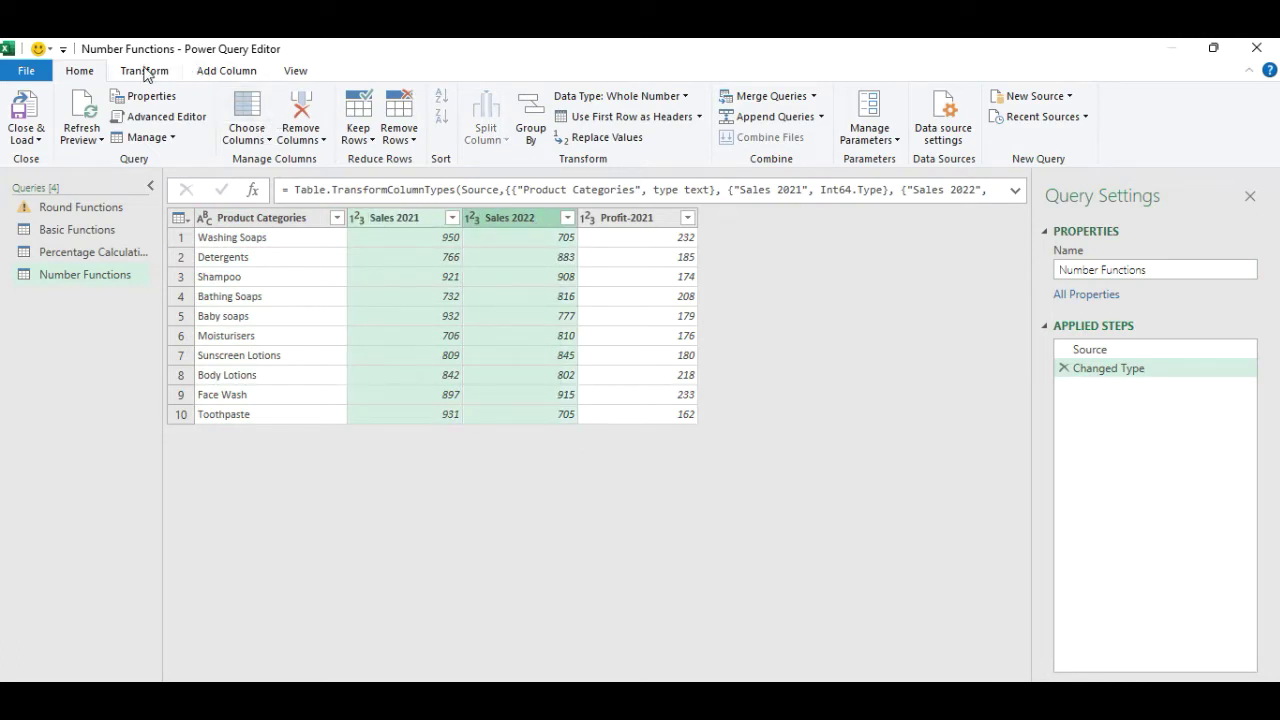
left_click(230, 72)
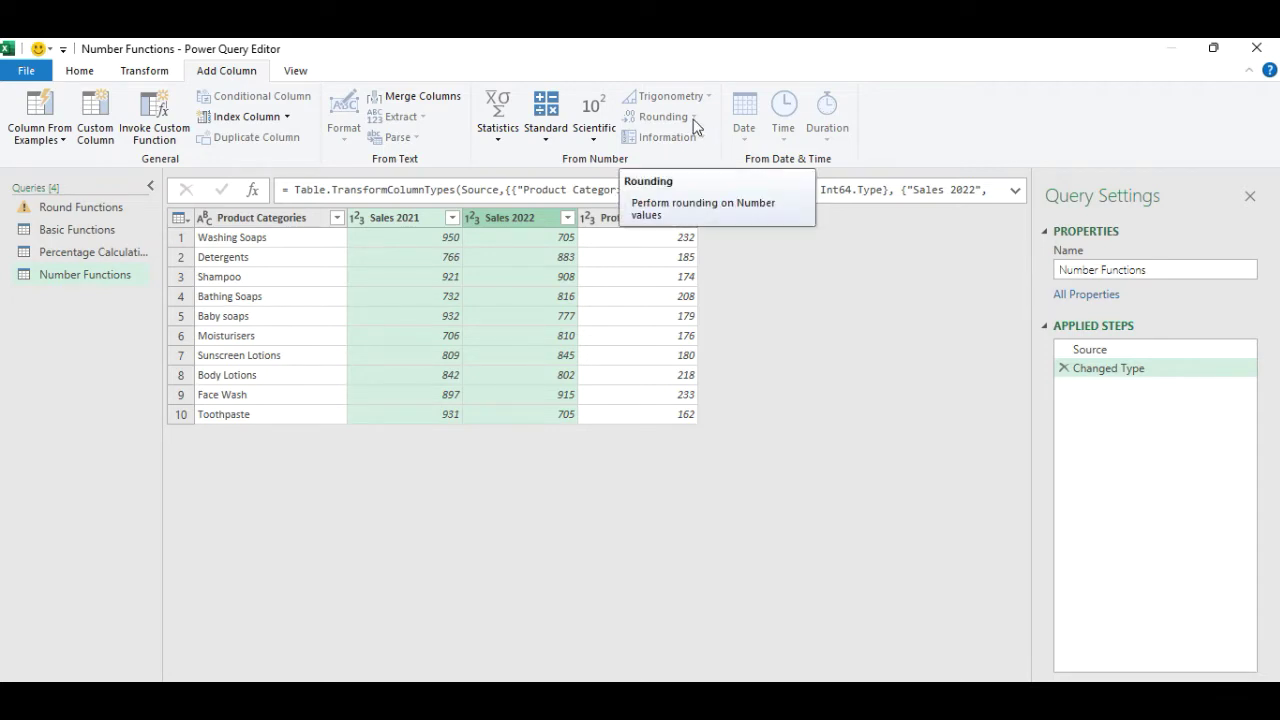
left_click(549, 139)
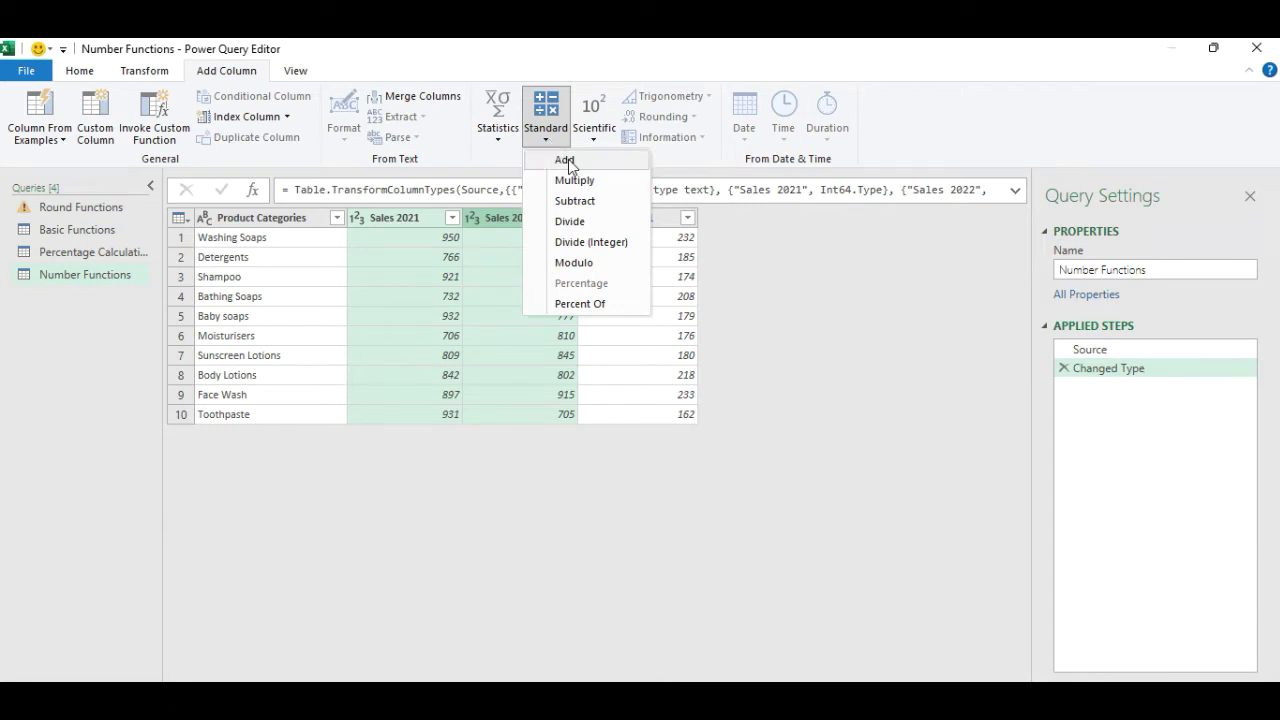
left_click(566, 162)
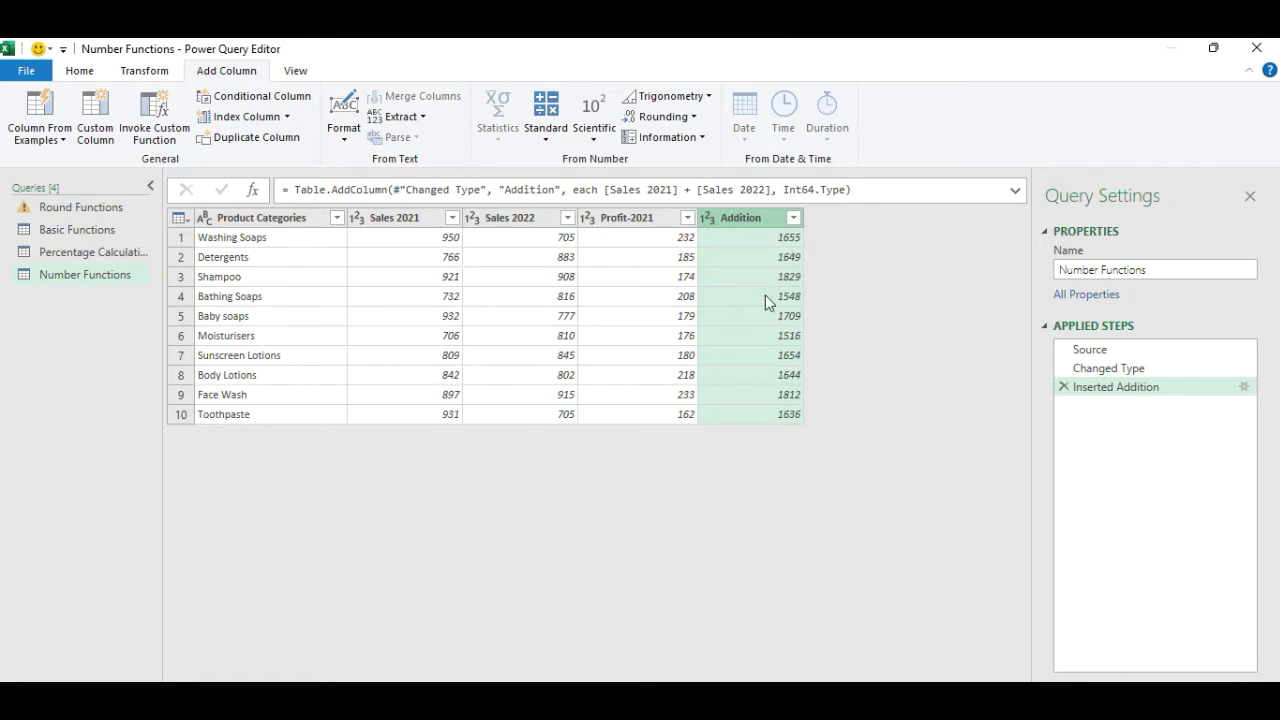
Add a Subtraction column computing Sales 2021 minus Sales 2022.
left_click(396, 228)
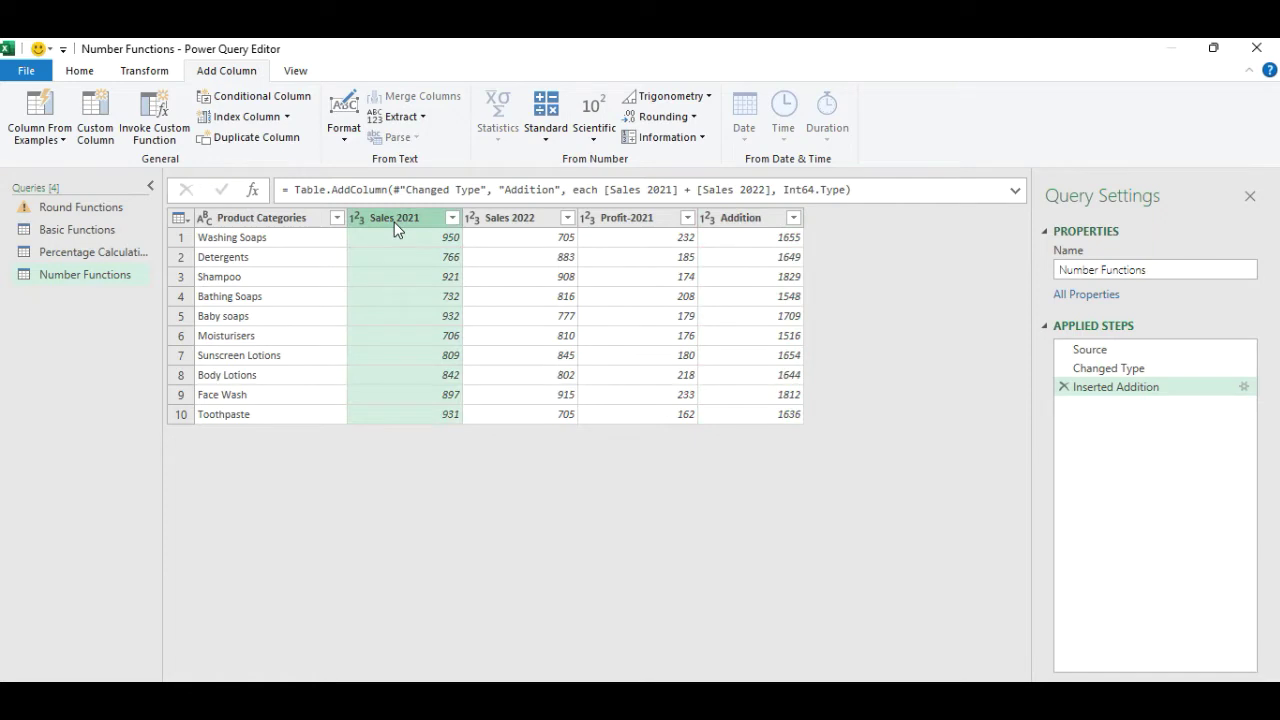
left_click(503, 222, "ctrl")
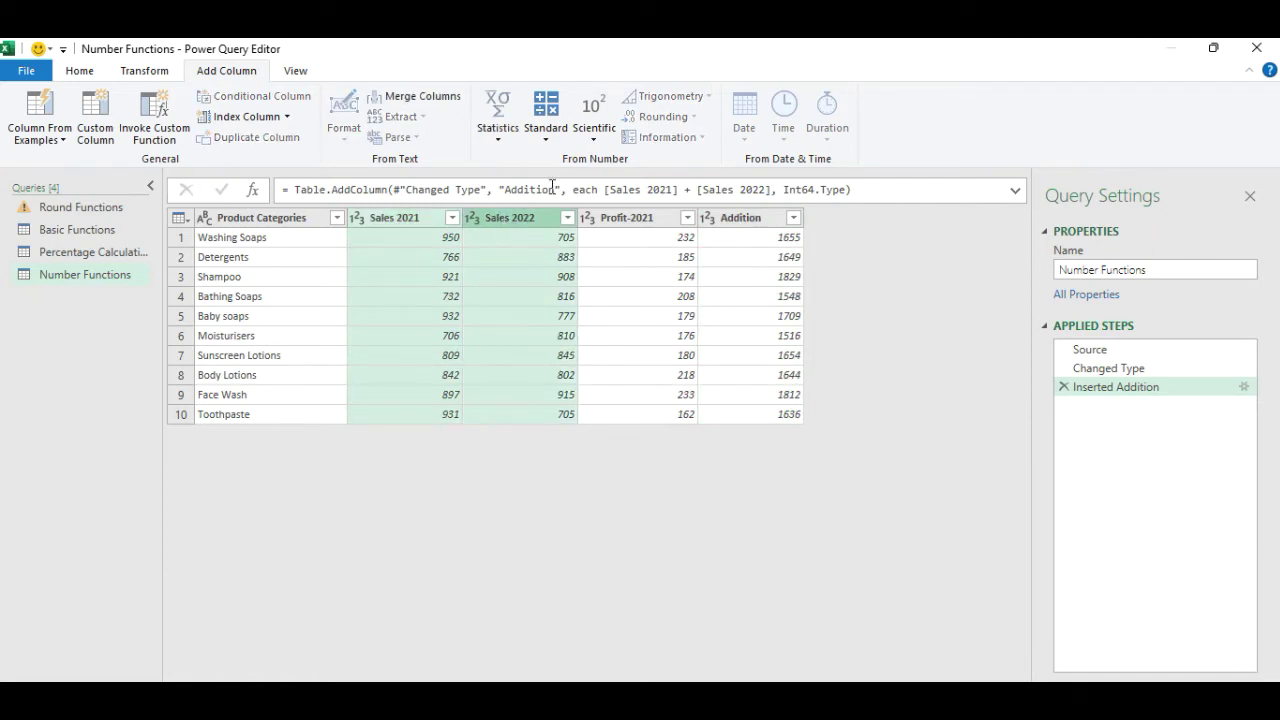
left_click(548, 140)
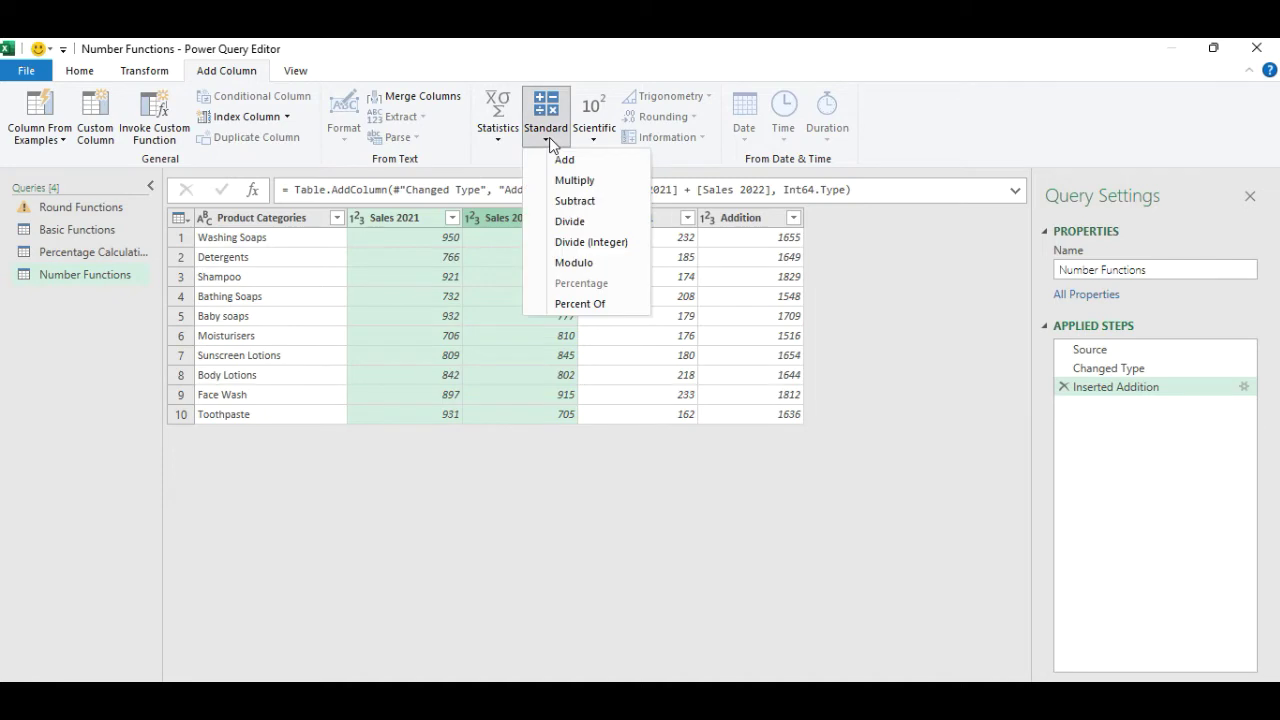
left_click(575, 201)
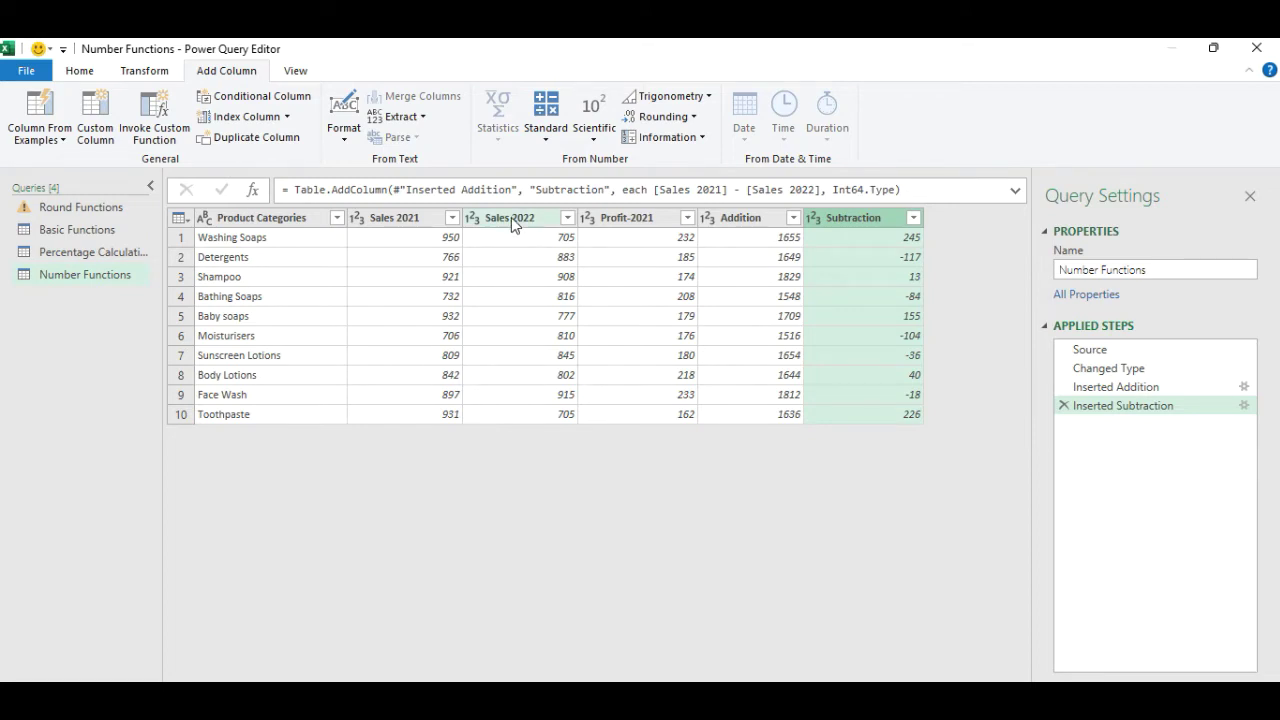
Select Sales 2022 first and Sales 2021 second for a reversed subtraction.
left_click(511, 218)
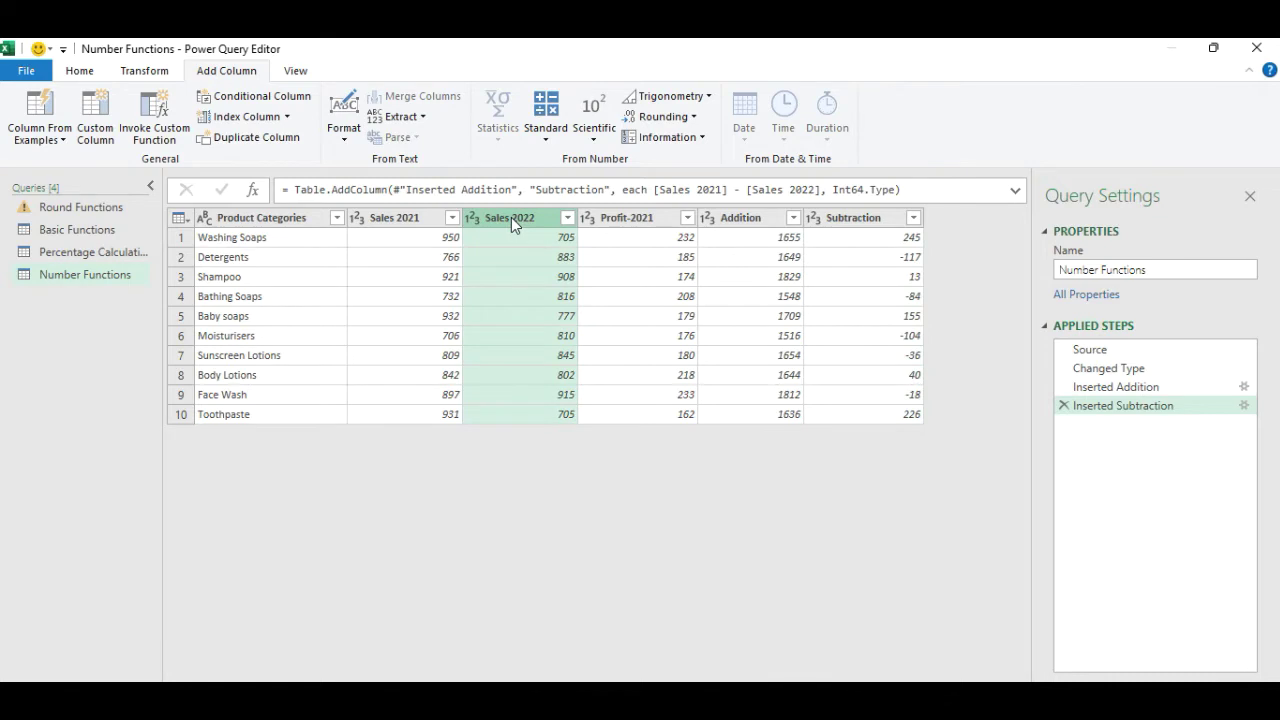
left_click(413, 219, "ctrl")
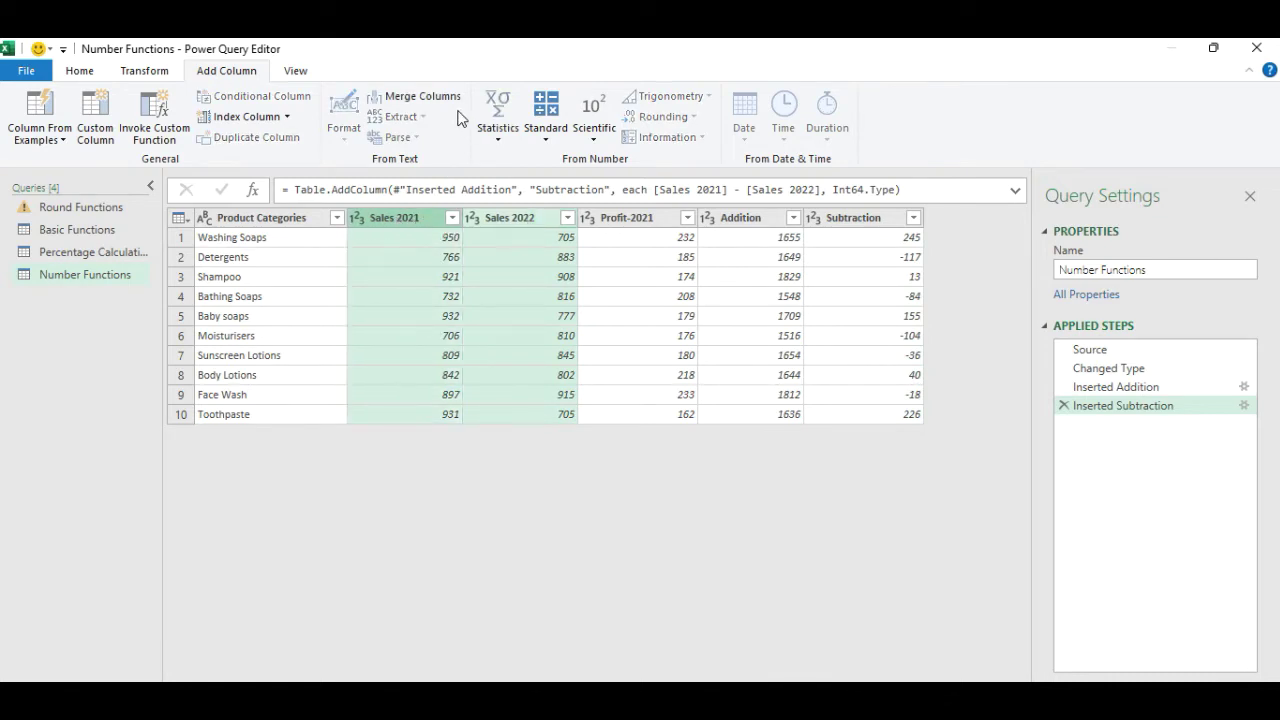
left_click(549, 138)
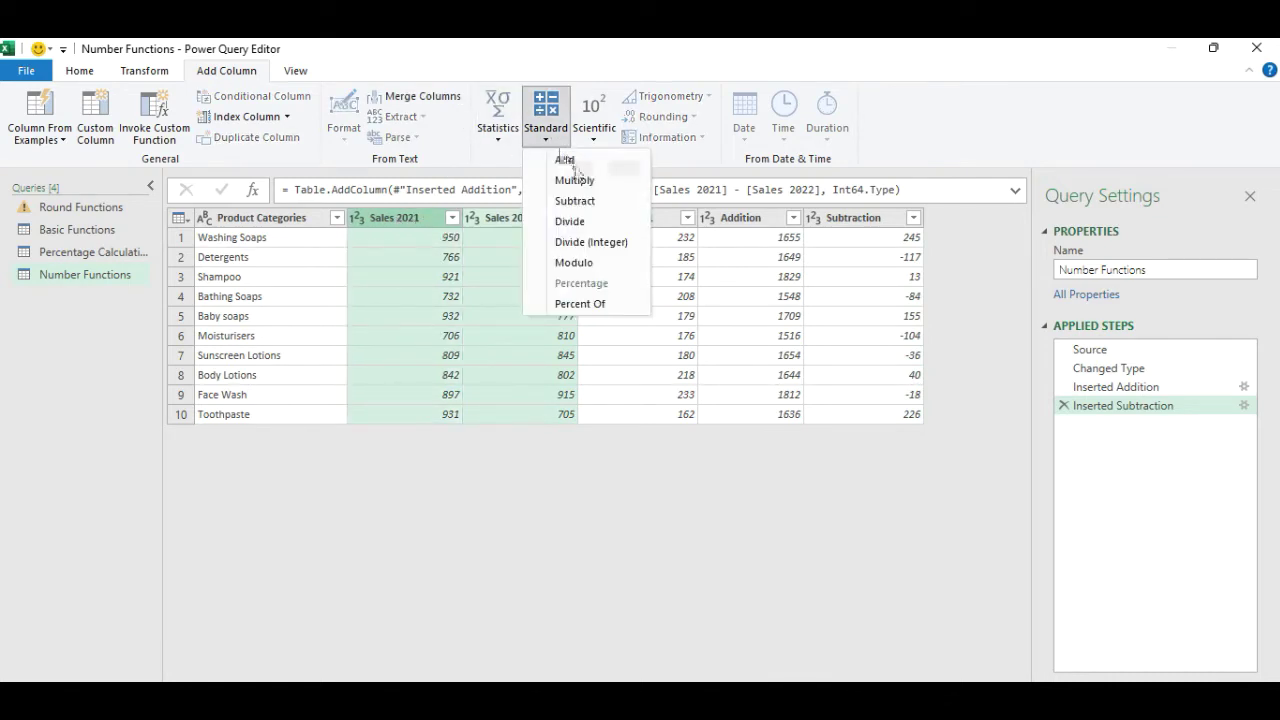
Subtract Sales 2021 from Sales 2022 into Subtraction.1, giving values like -245 and 117.
left_click(584, 203)
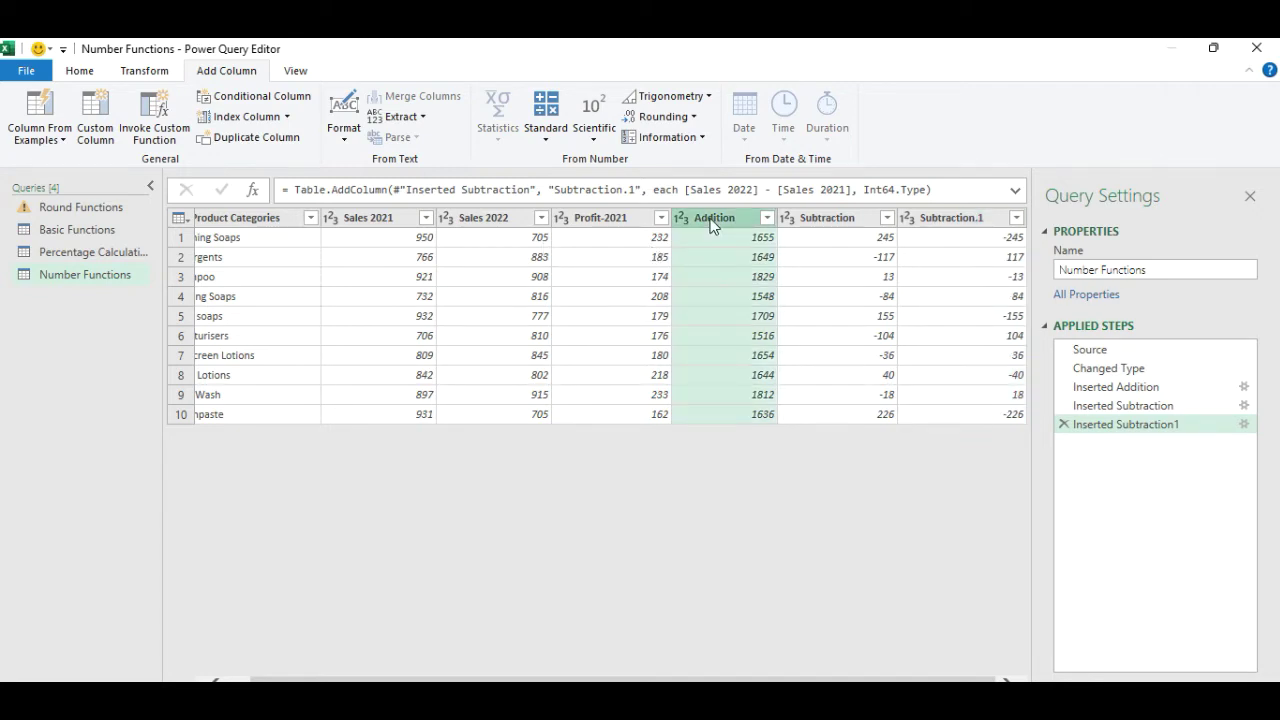
Delete the Addition, Subtraction and Subtraction.1 columns, keeping the four original columns.
left_click(822, 217, "ctrl")
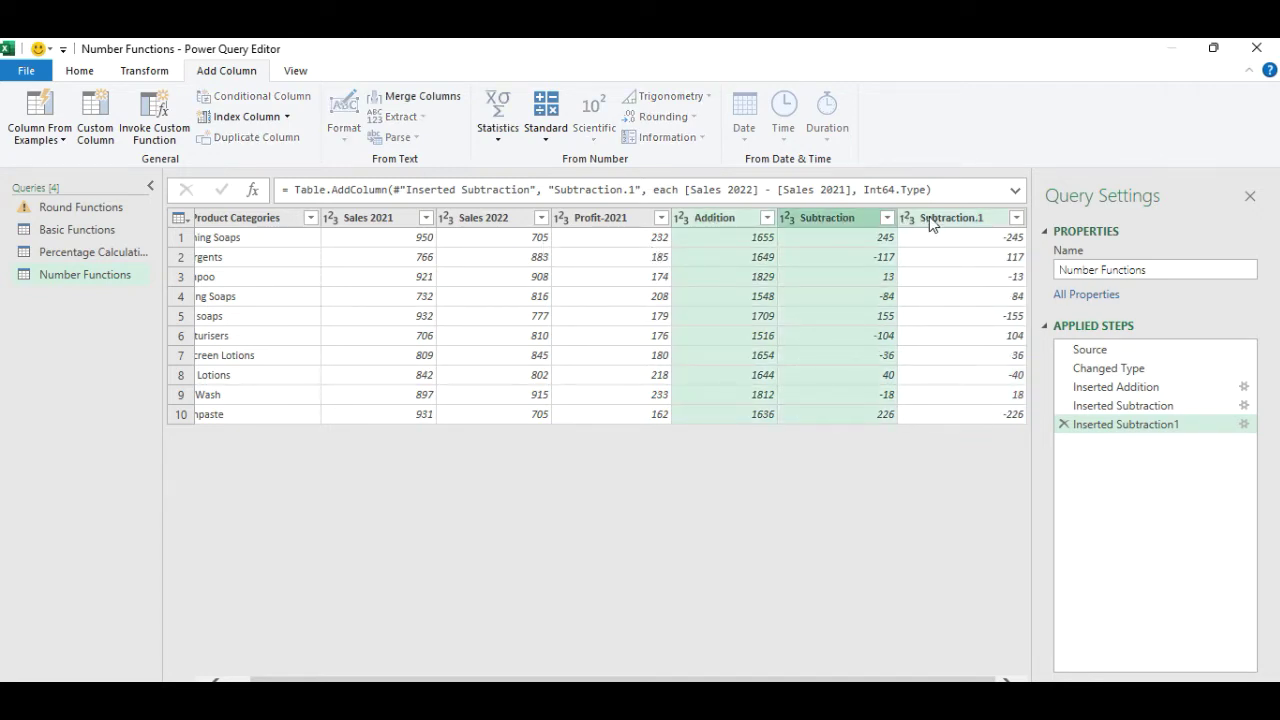
left_click(929, 216, "ctrl")
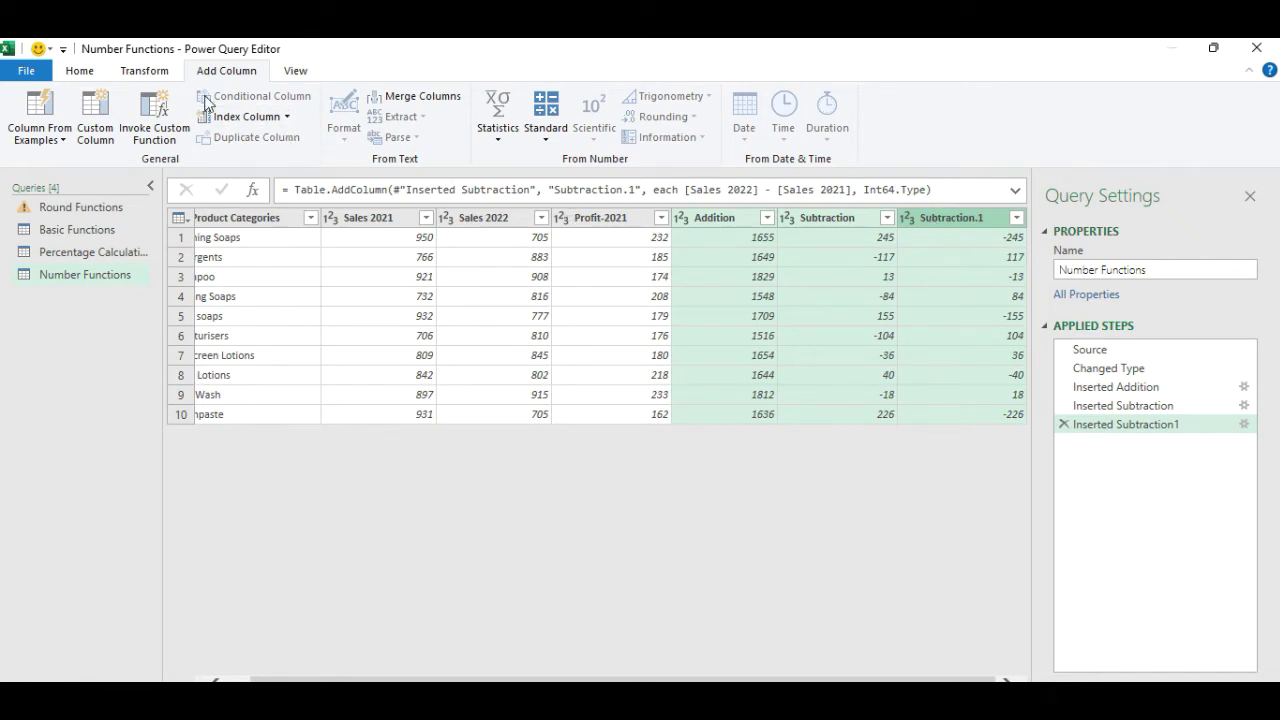
left_click(82, 72)
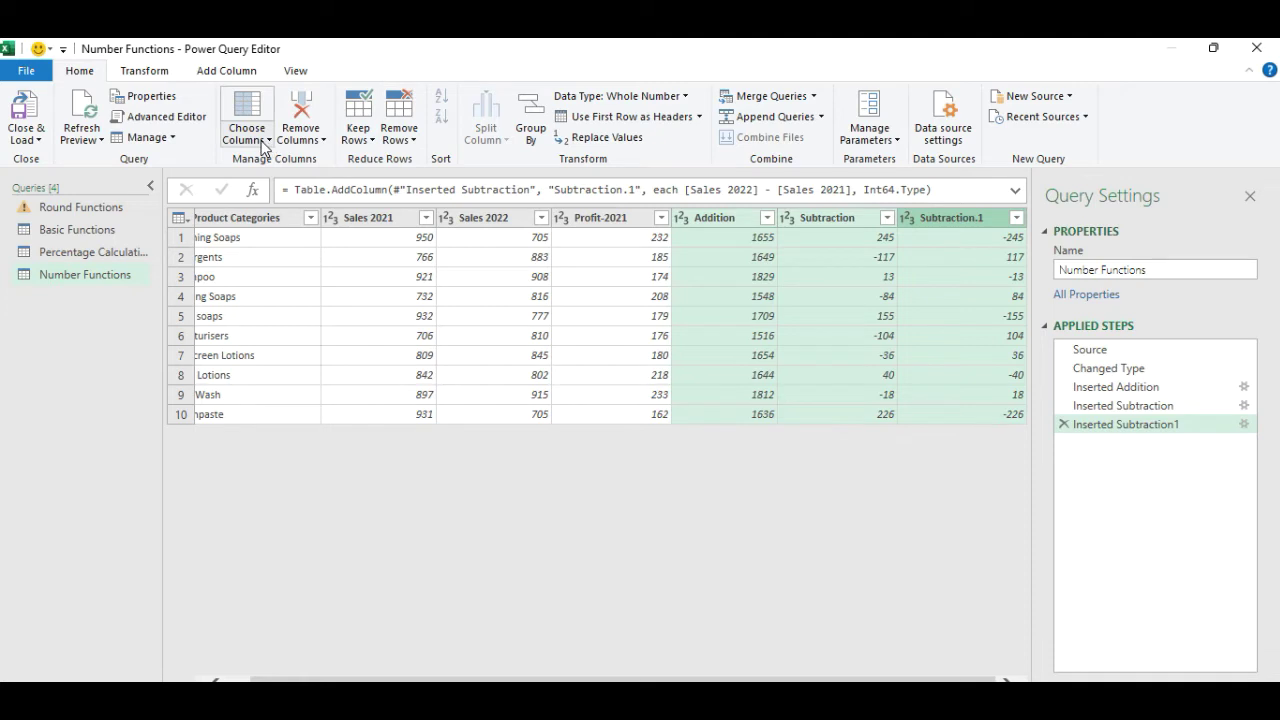
left_click(303, 141)
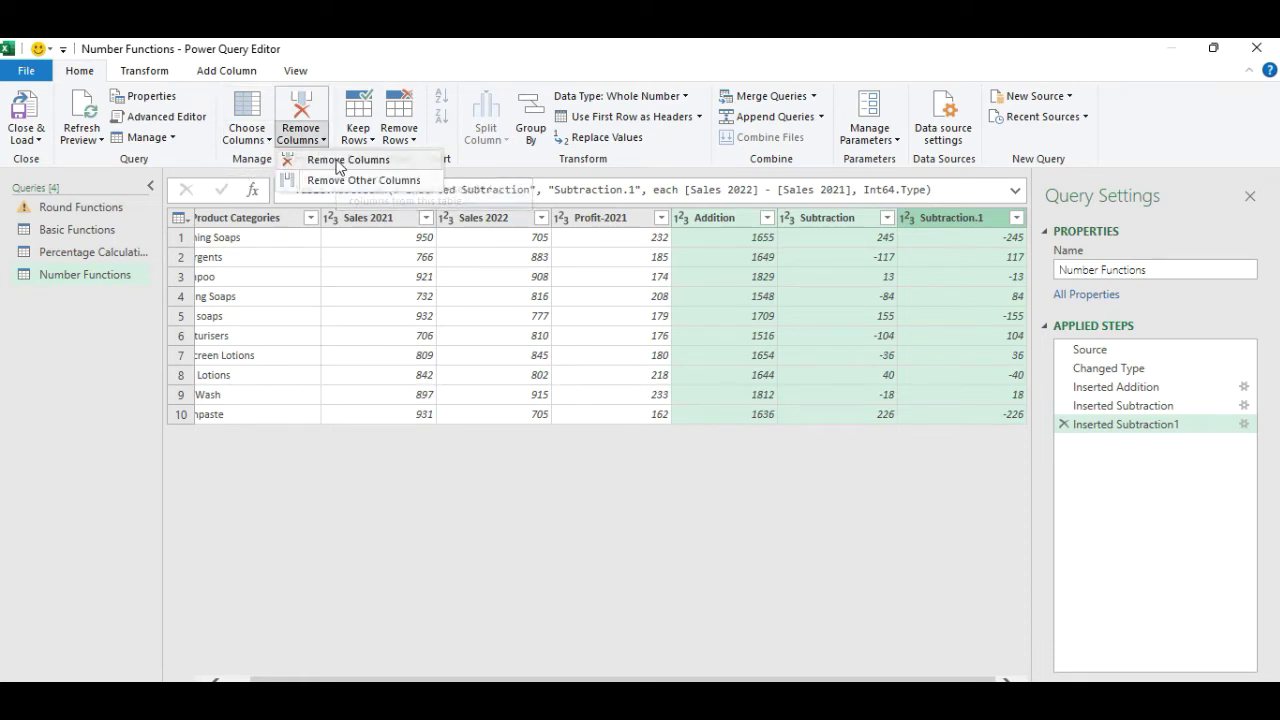
left_click(337, 162)
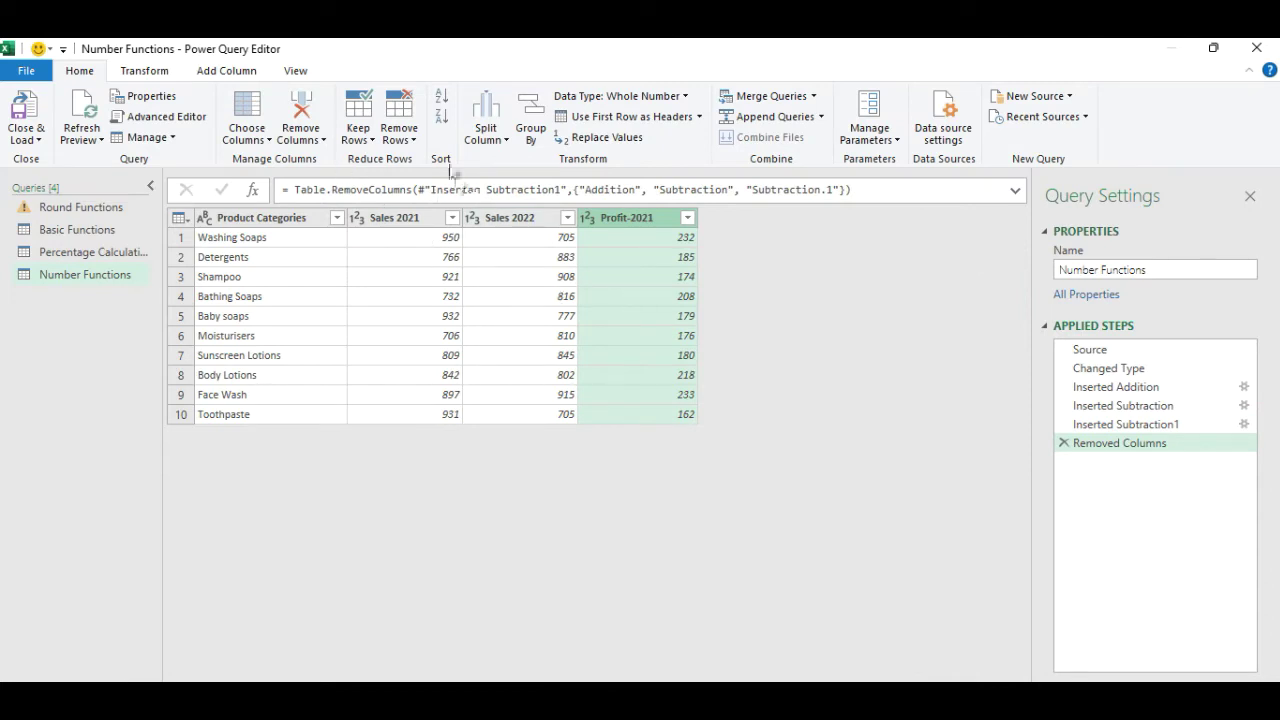
left_click(389, 214)
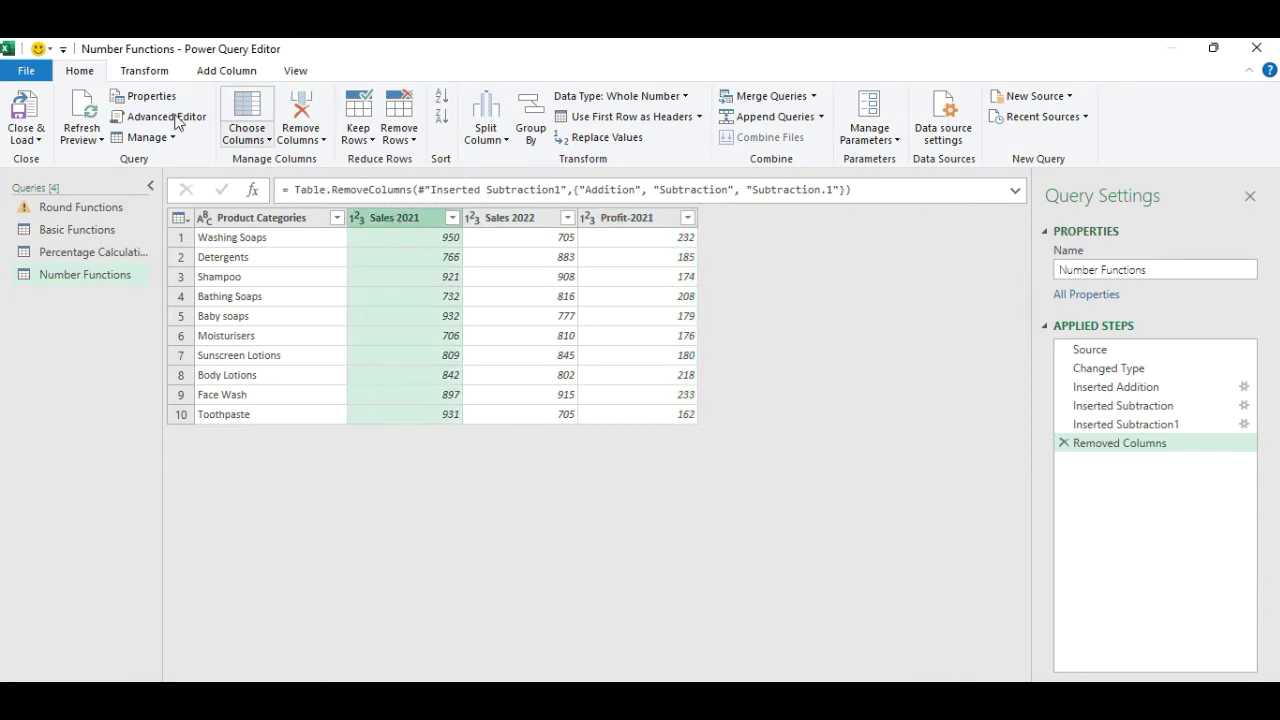
Try selecting Profit-2021 and Sales 2021 for division, dismissing a Sticky Keys prompt.
left_click(225, 72)
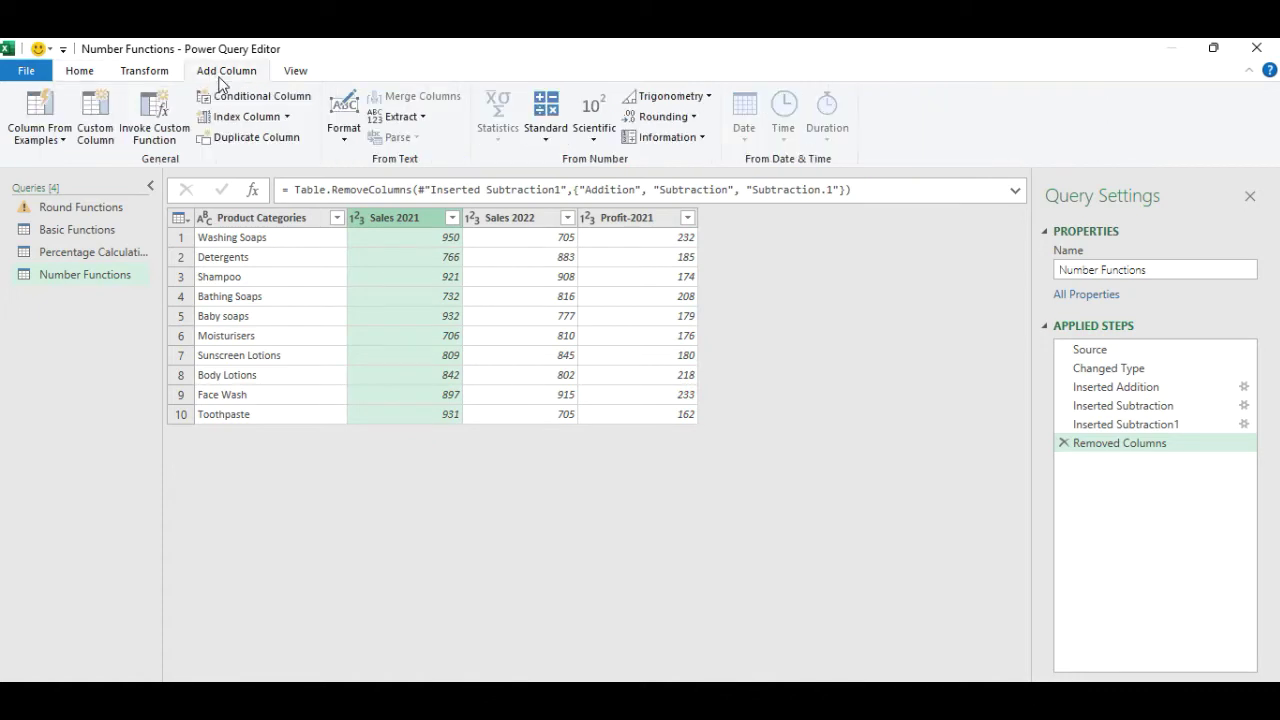
left_click(548, 147)
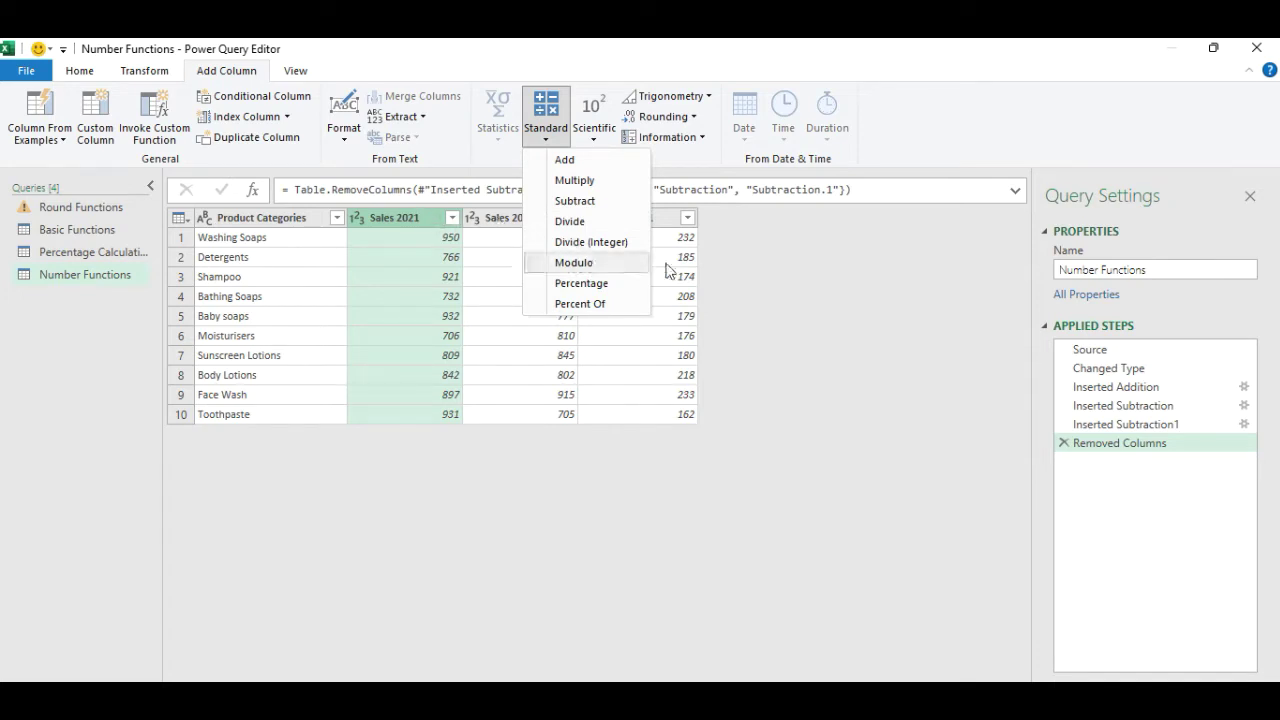
left_click(670, 232)
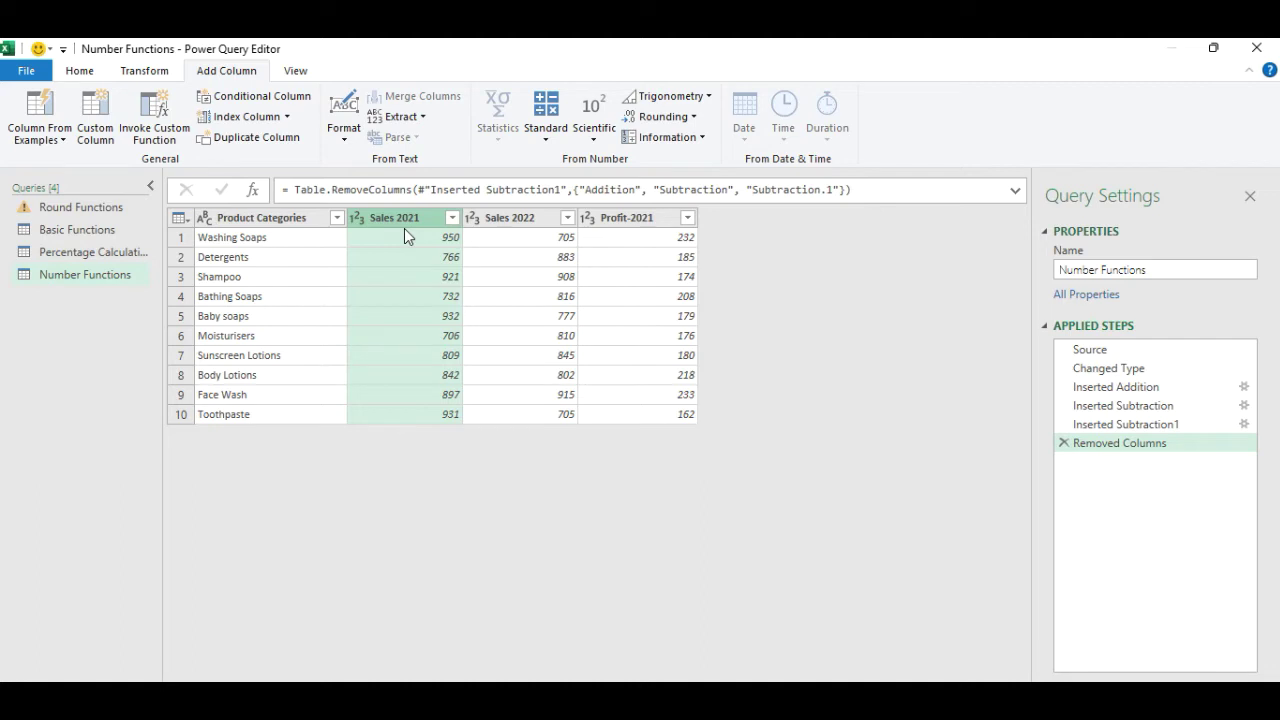
left_click(615, 221)
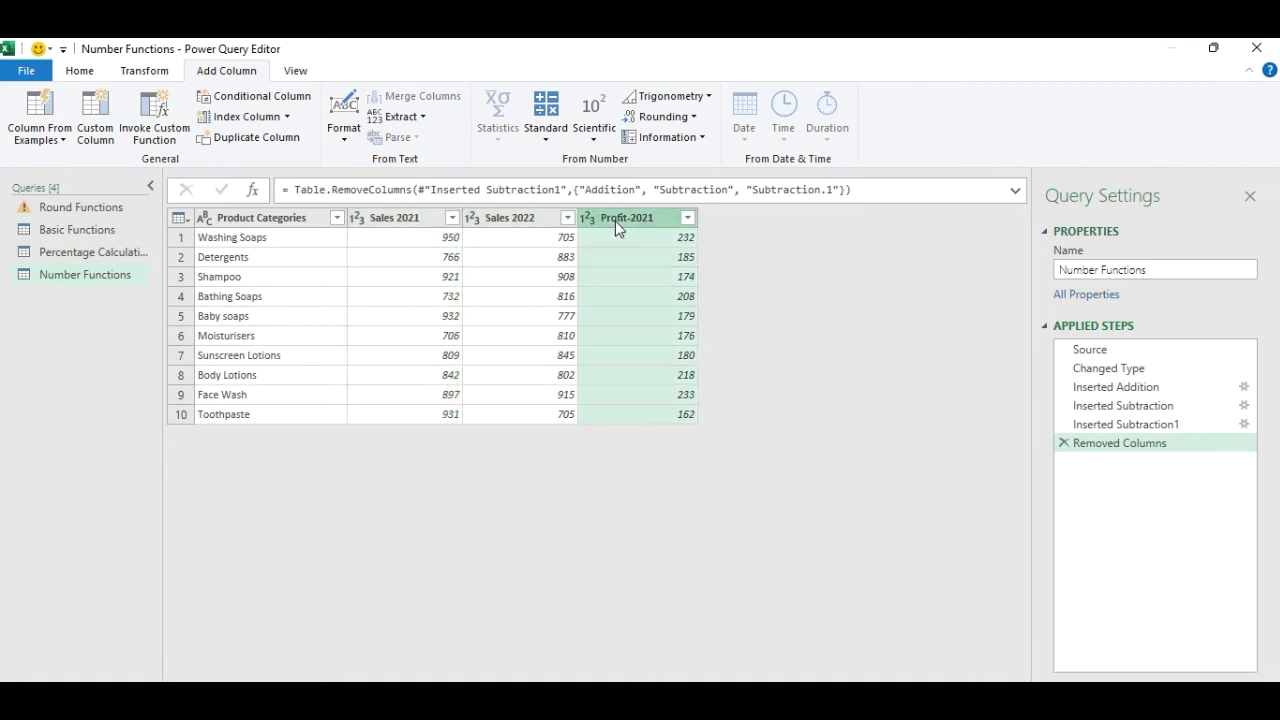
left_click(397, 219, "shift")
key("shift")
key("shift")
key("shift")
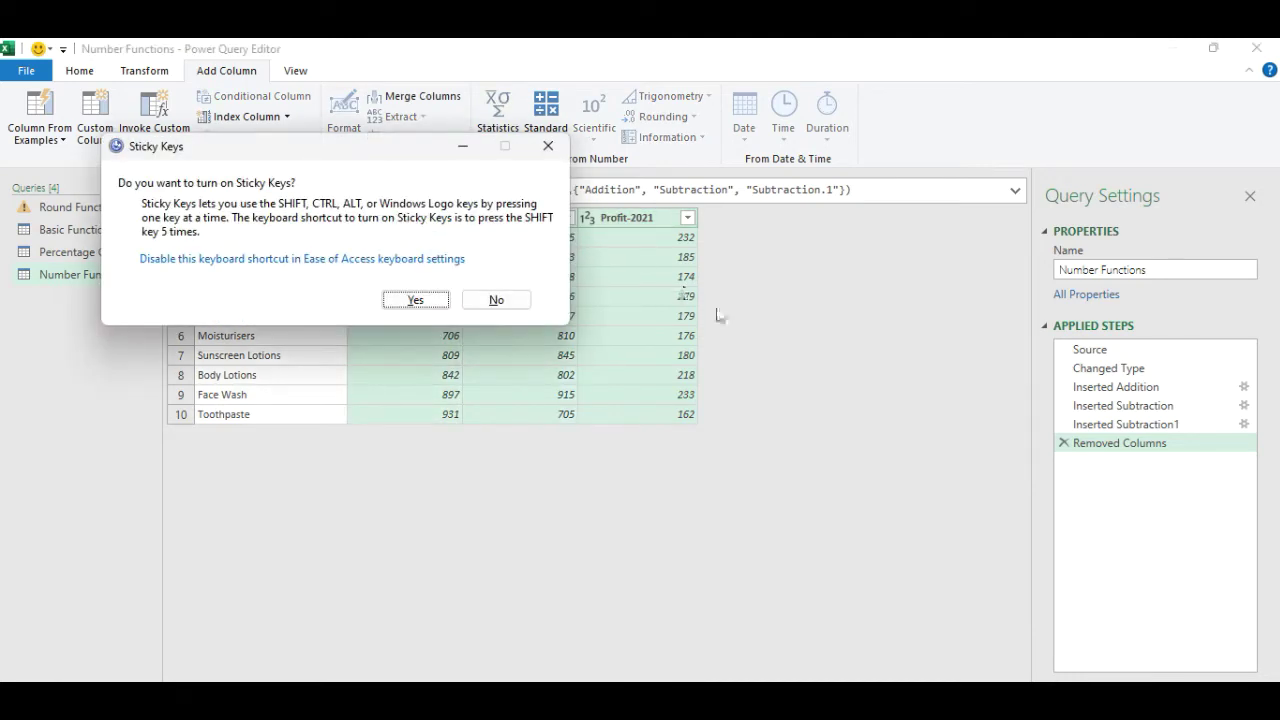
left_click(548, 145)
Divide Profit-2021 by Sales 2021 into a Division column, e.g. 0.244210526.
left_click(634, 220)
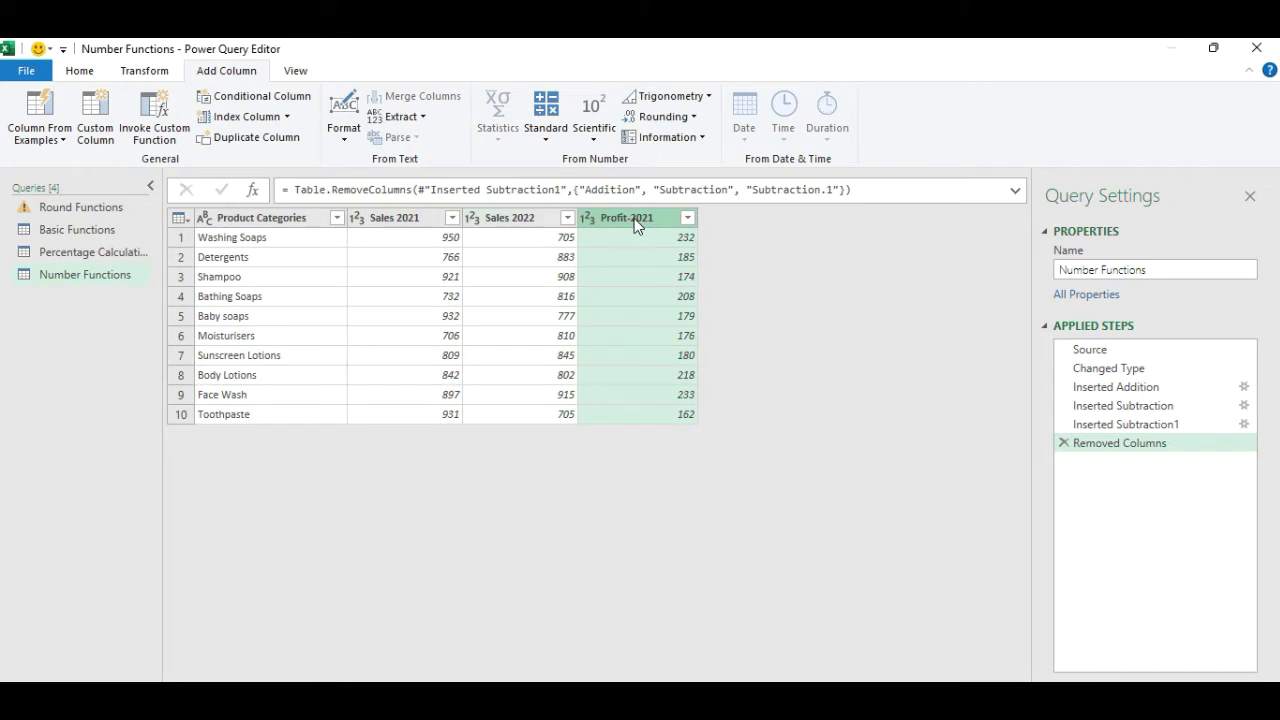
left_click(408, 224)
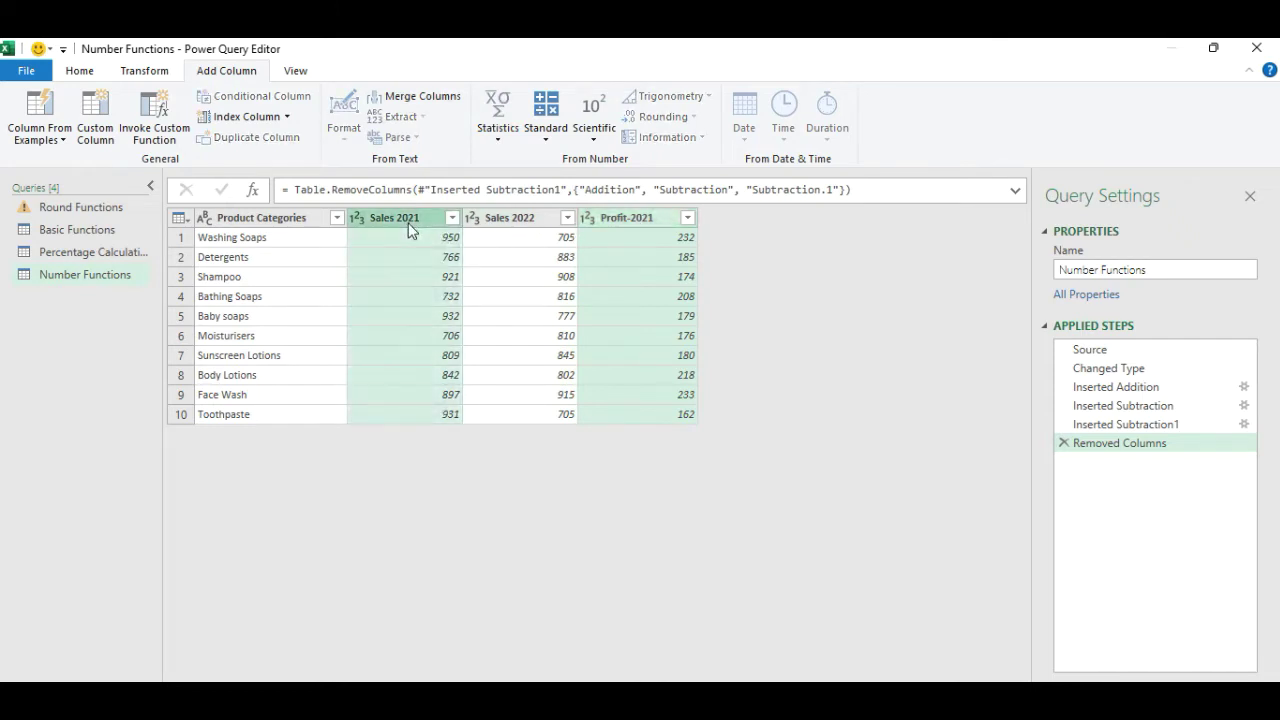
left_click(552, 138)
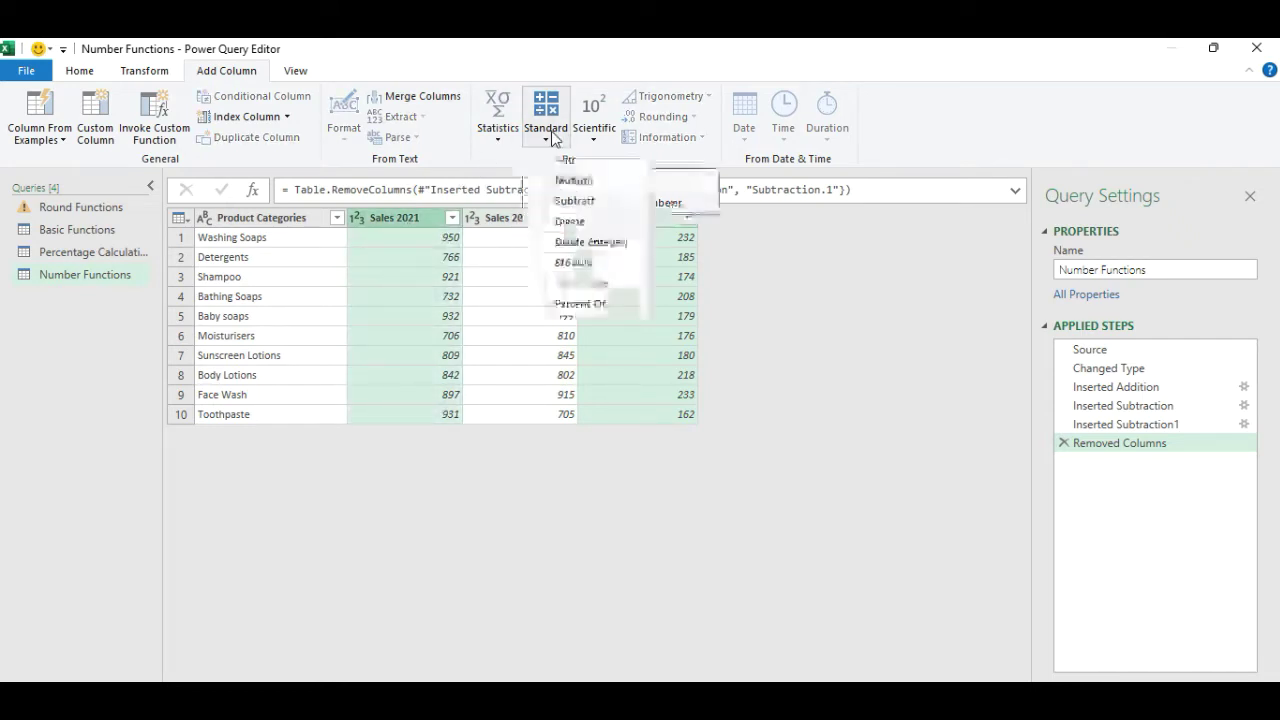
left_click(584, 226)
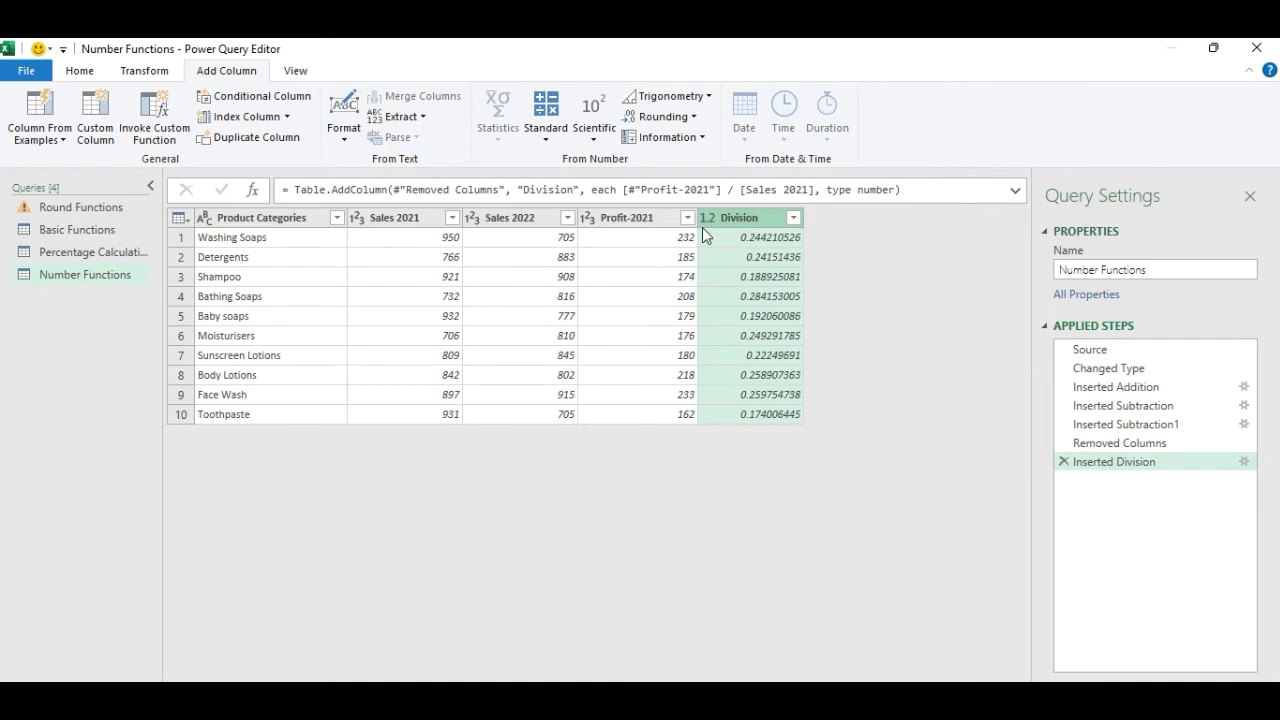
left_click(708, 218)
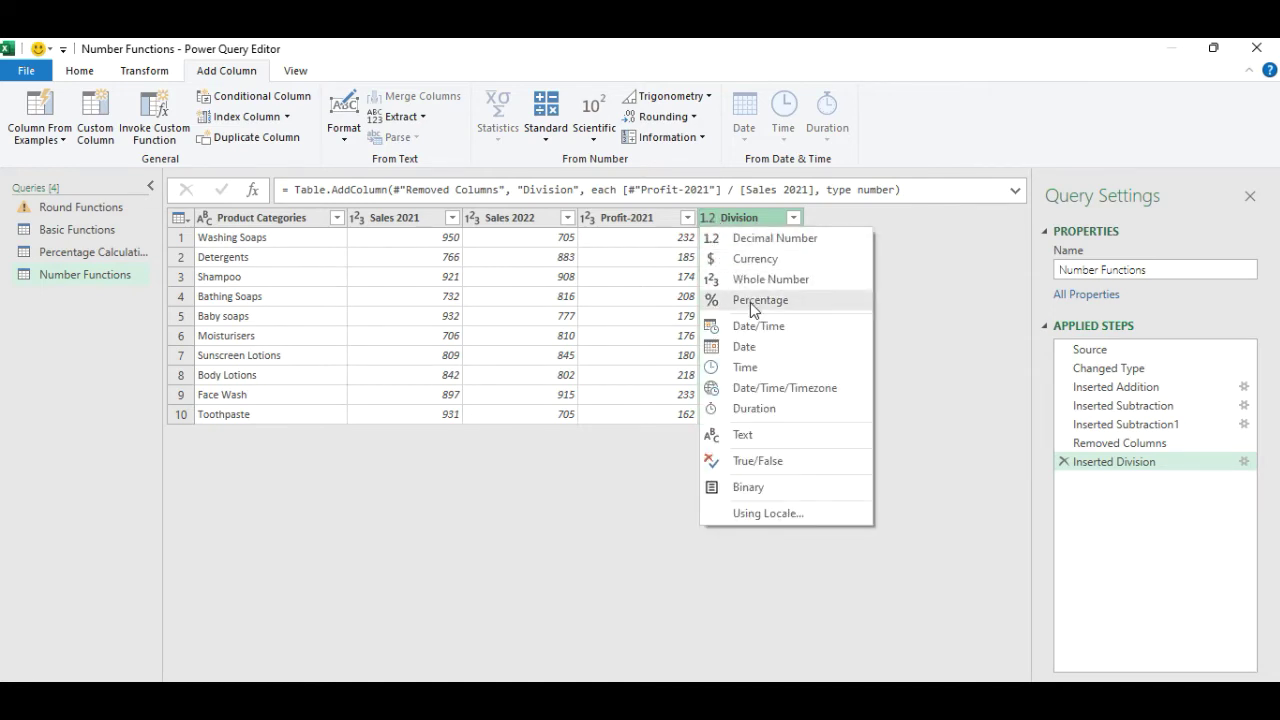
Make the Division column Percentage type (e.g. 24.42%) and rename it 'Profit Percentage'.
left_click(754, 302)
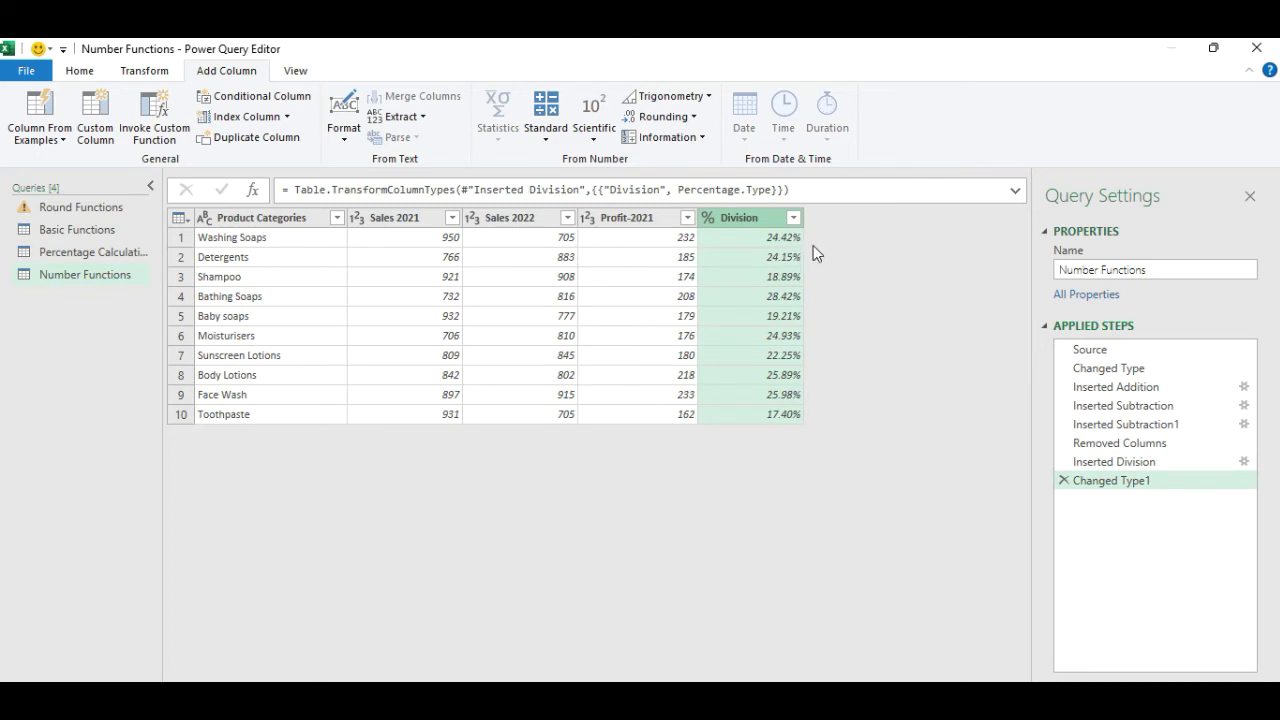
double_click(750, 217)
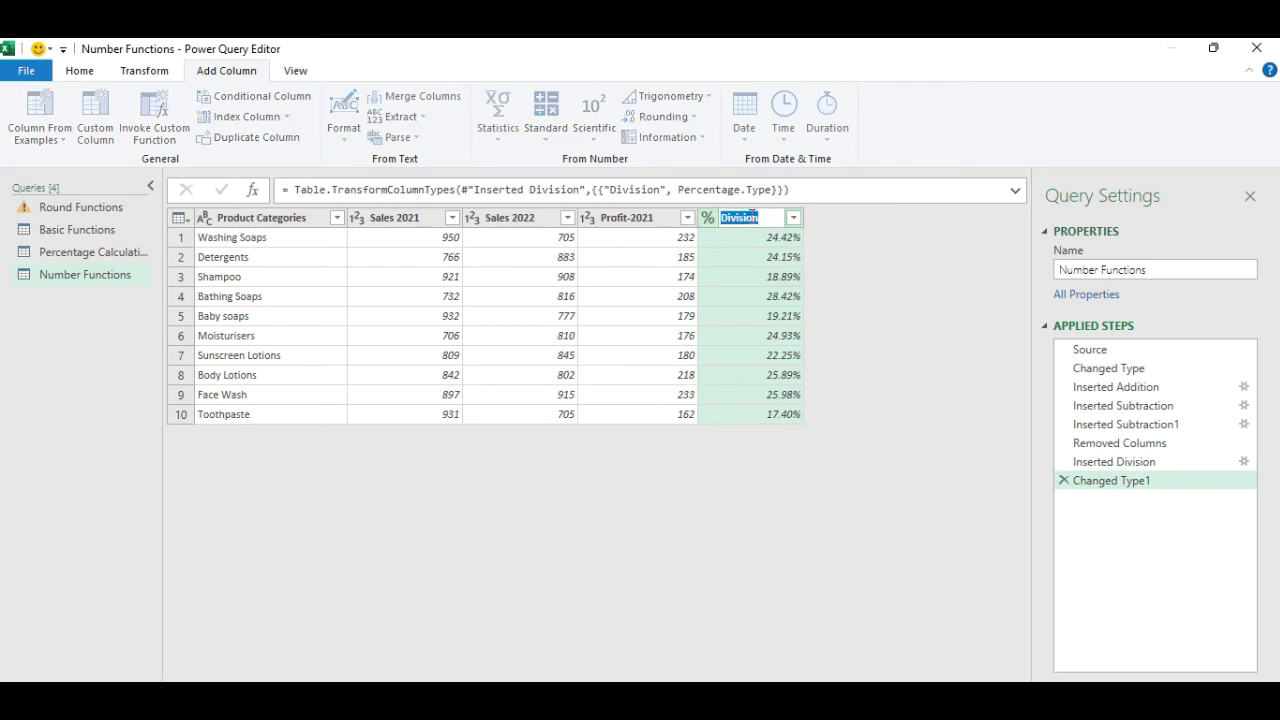
type("Profit")
type(" Percentage")
left_click(881, 481)
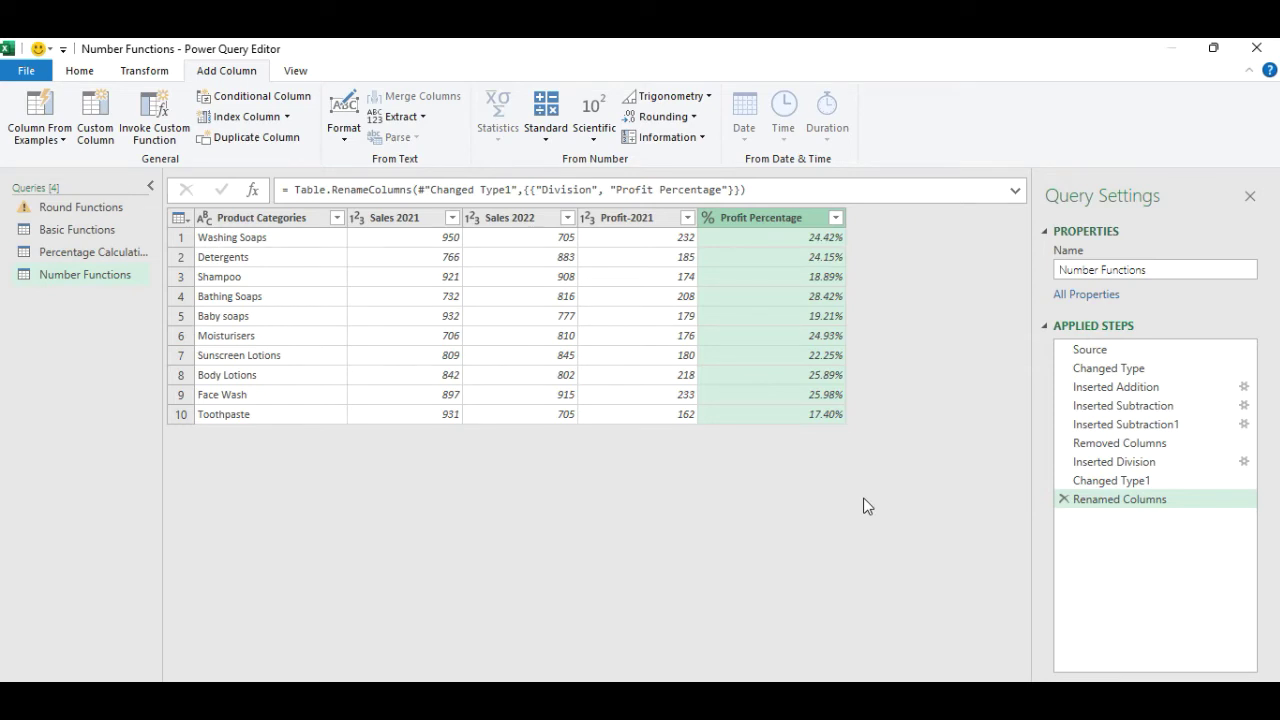
left_click(428, 222)
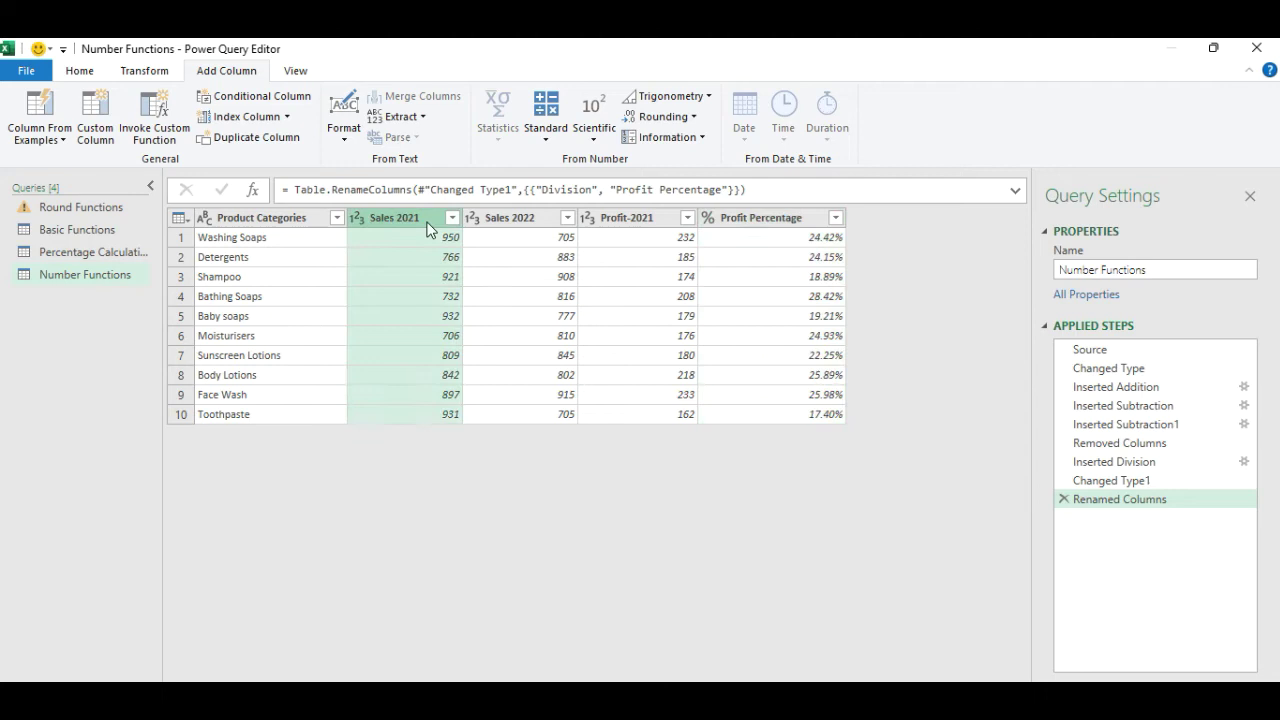
Integer-divide Sales 2021 by 2 into an Integer-Division column, e.g. 475 and 383.
left_click(551, 138)
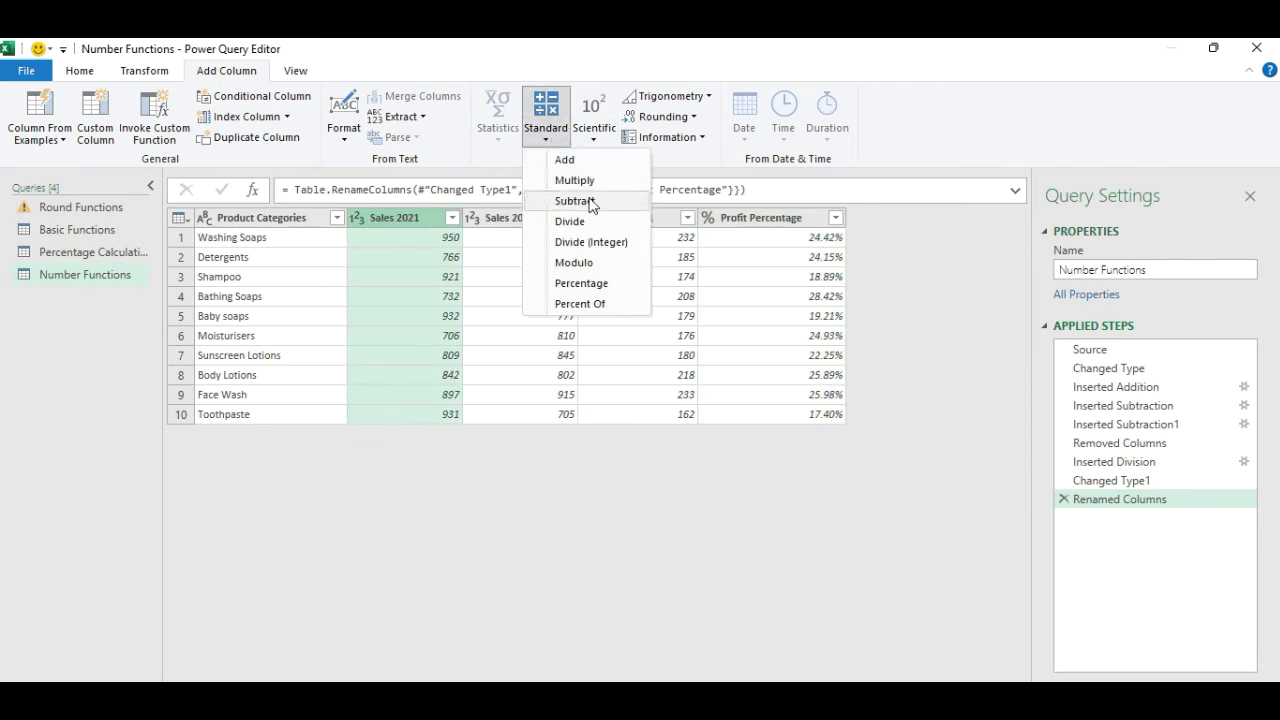
left_click(604, 245)
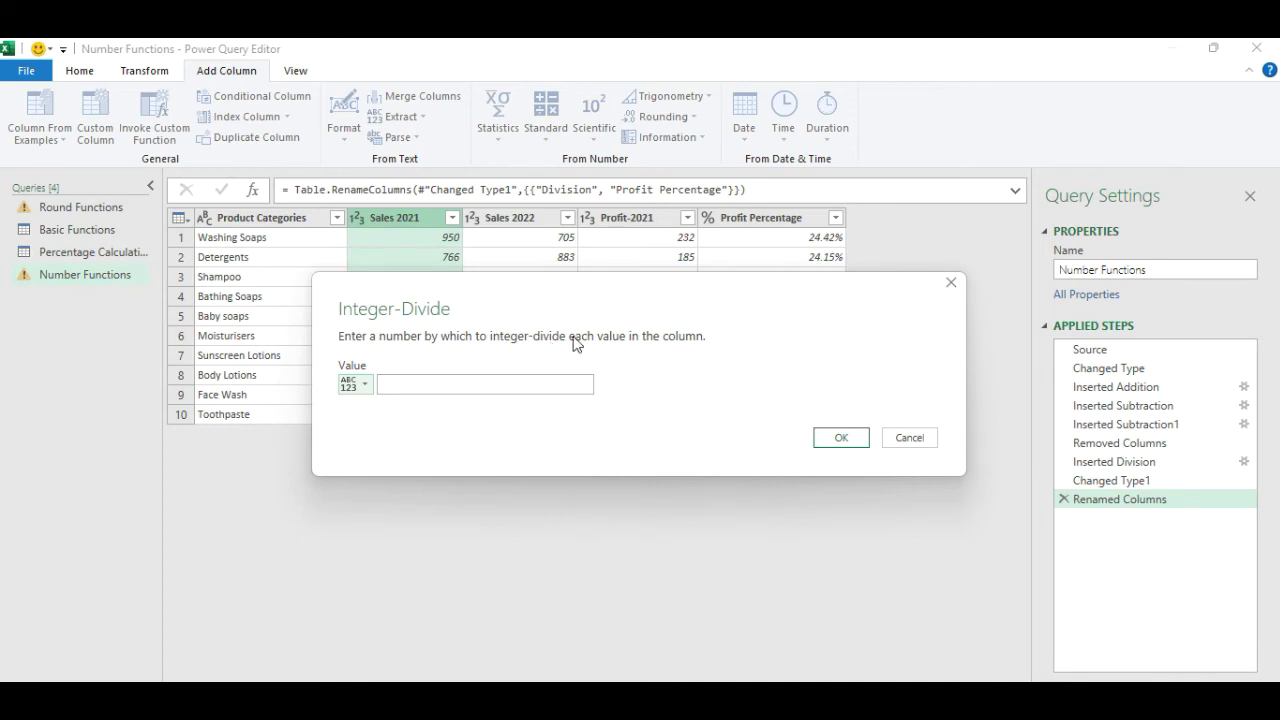
mouse_move(606, 290)
left_mouse_down()
mouse_move(466, 458)
mouse_move(534, 428)
left_mouse_up()
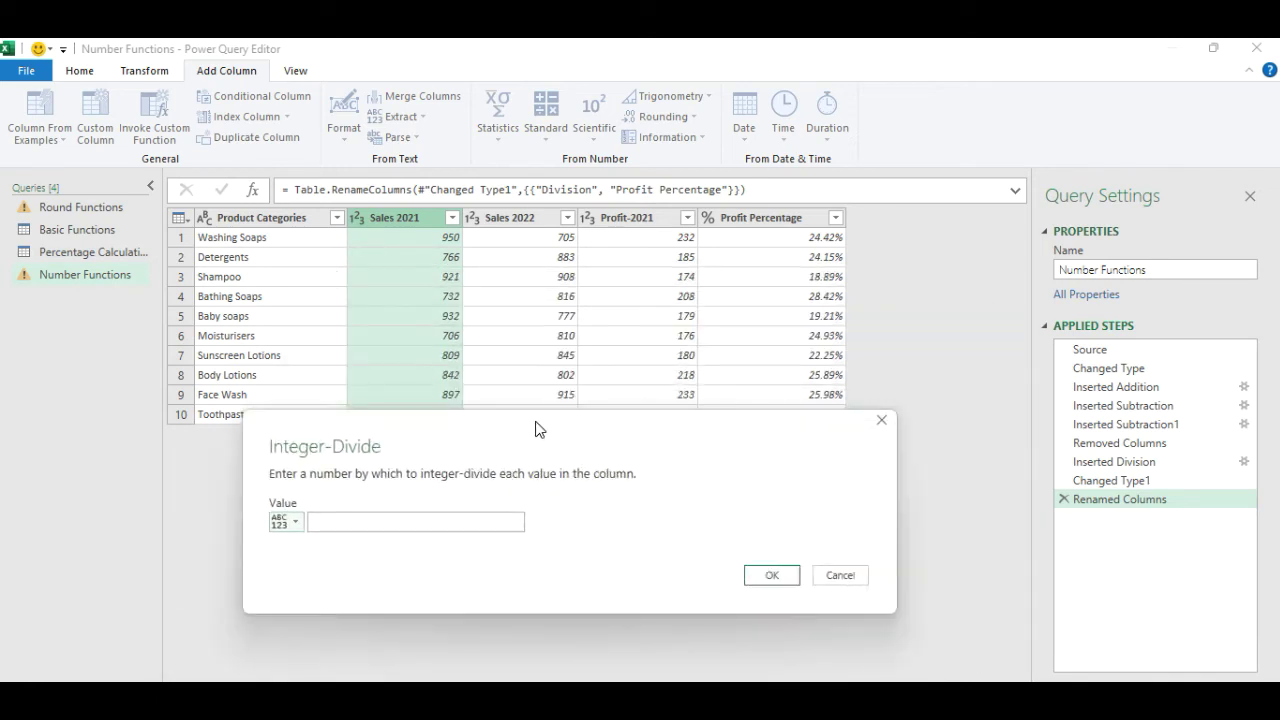
left_click(315, 522)
type("2")
left_click(775, 580)
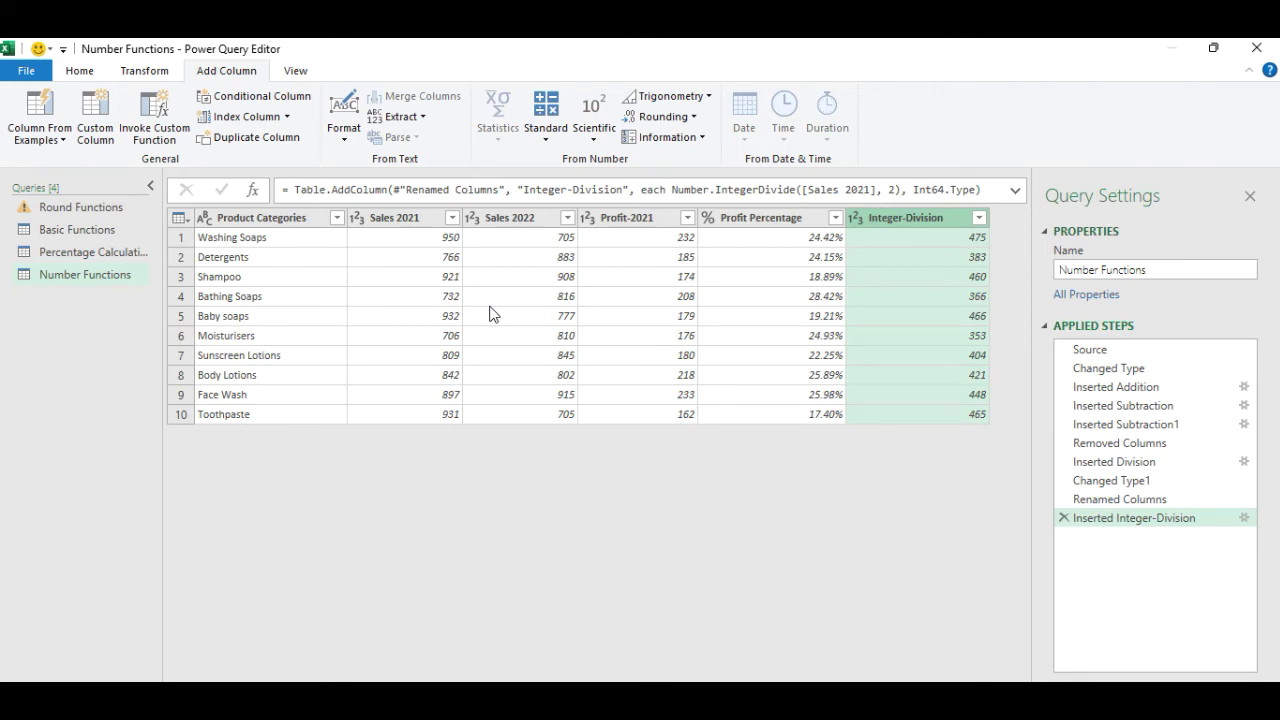
left_click(551, 141)
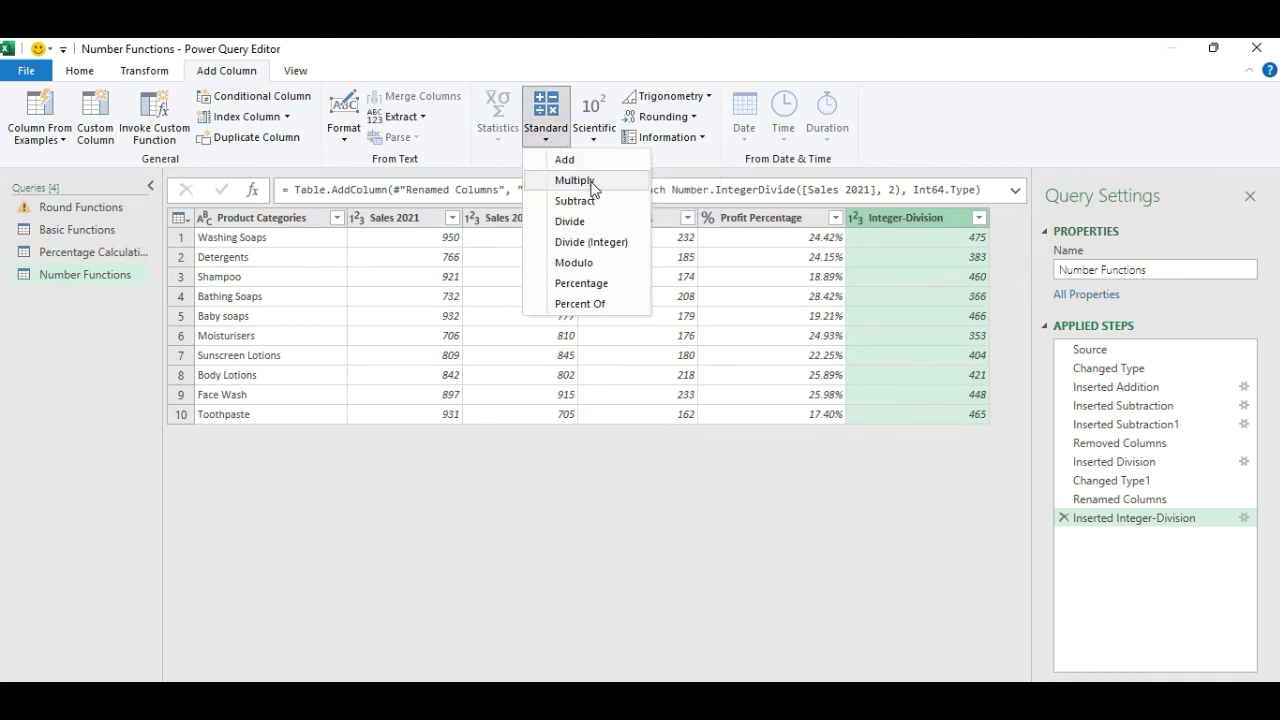
Remove the Integer-Division and Profit Percentage columns, leaving the four original columns.
left_click(417, 215)
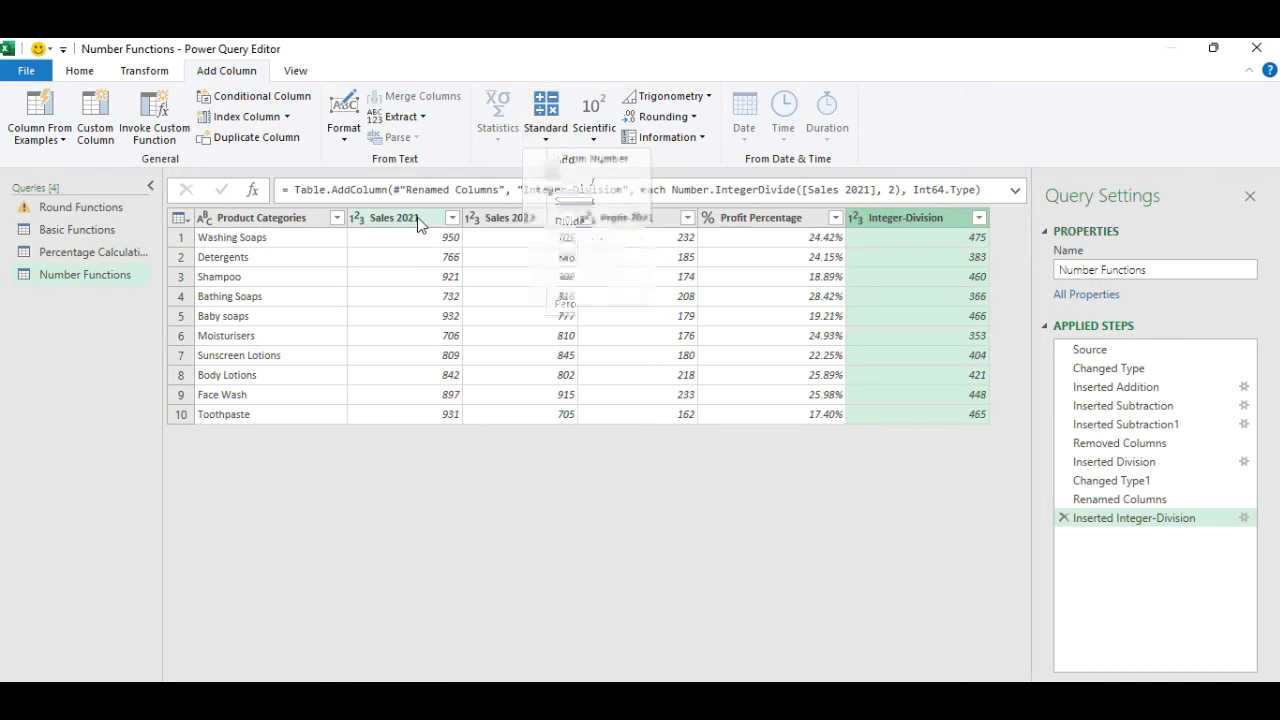
left_click(417, 217)
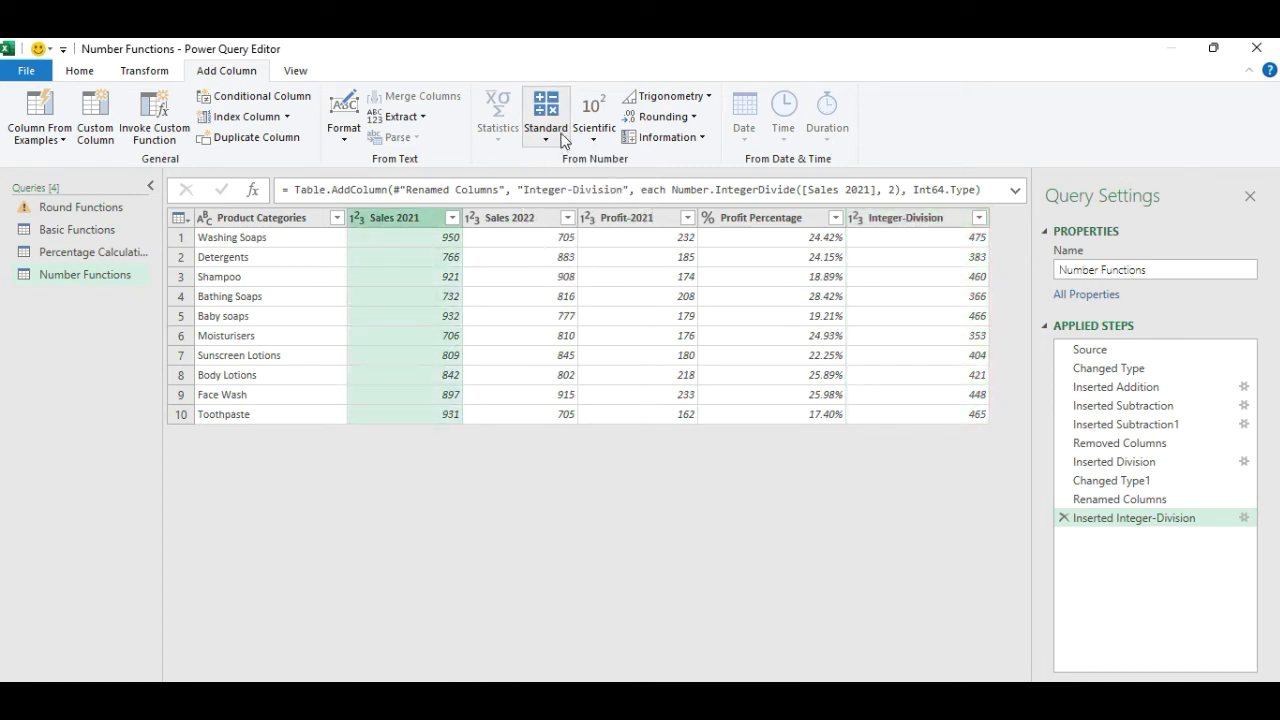
left_click(910, 218)
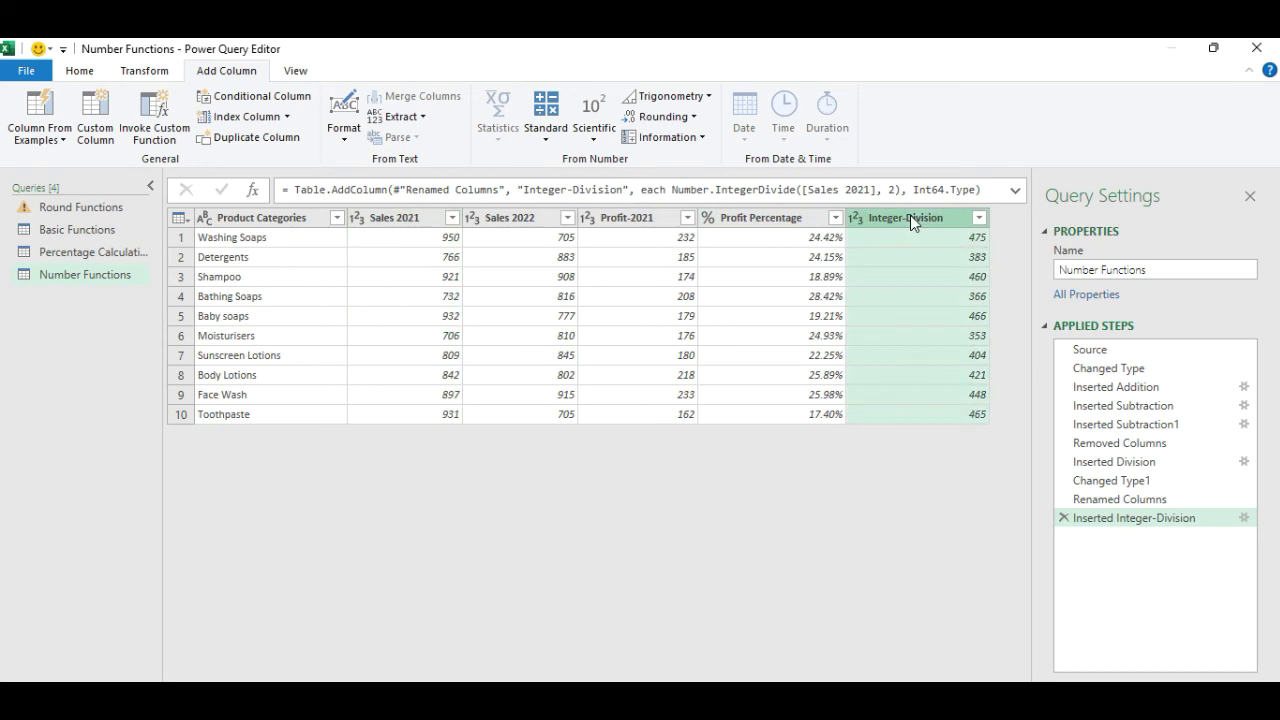
left_click(762, 220, "ctrl")
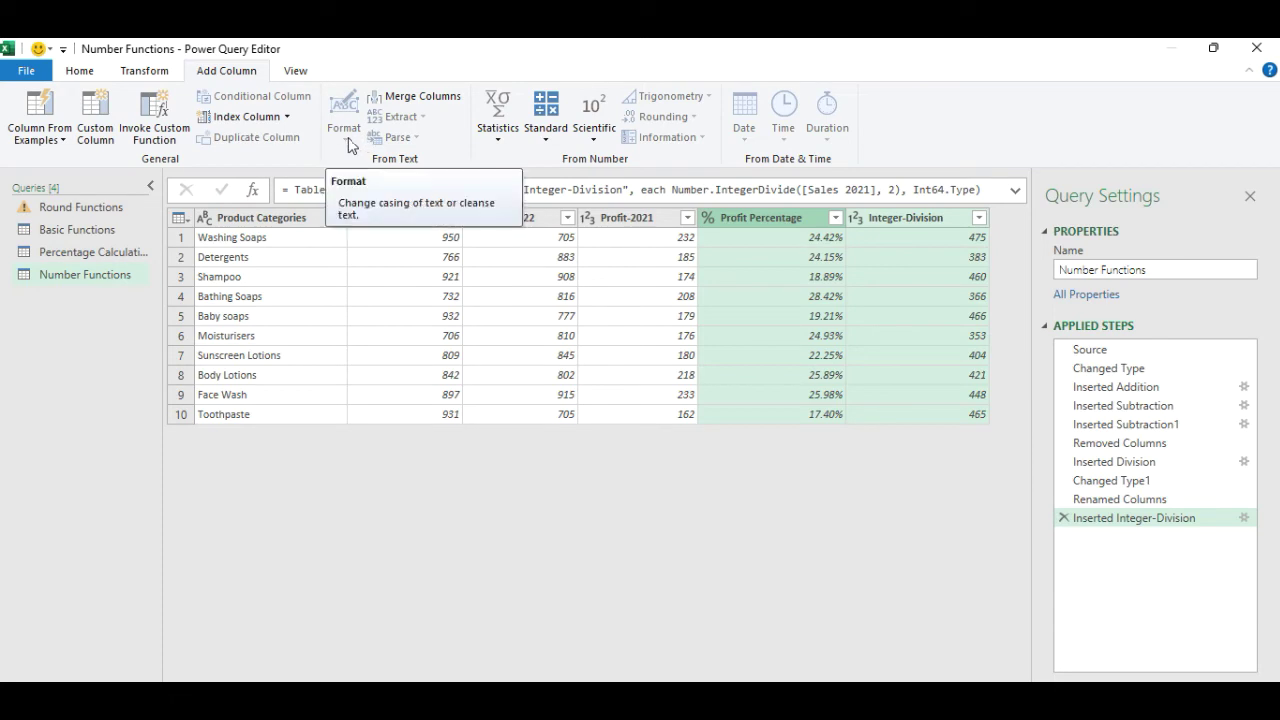
left_click(90, 72)
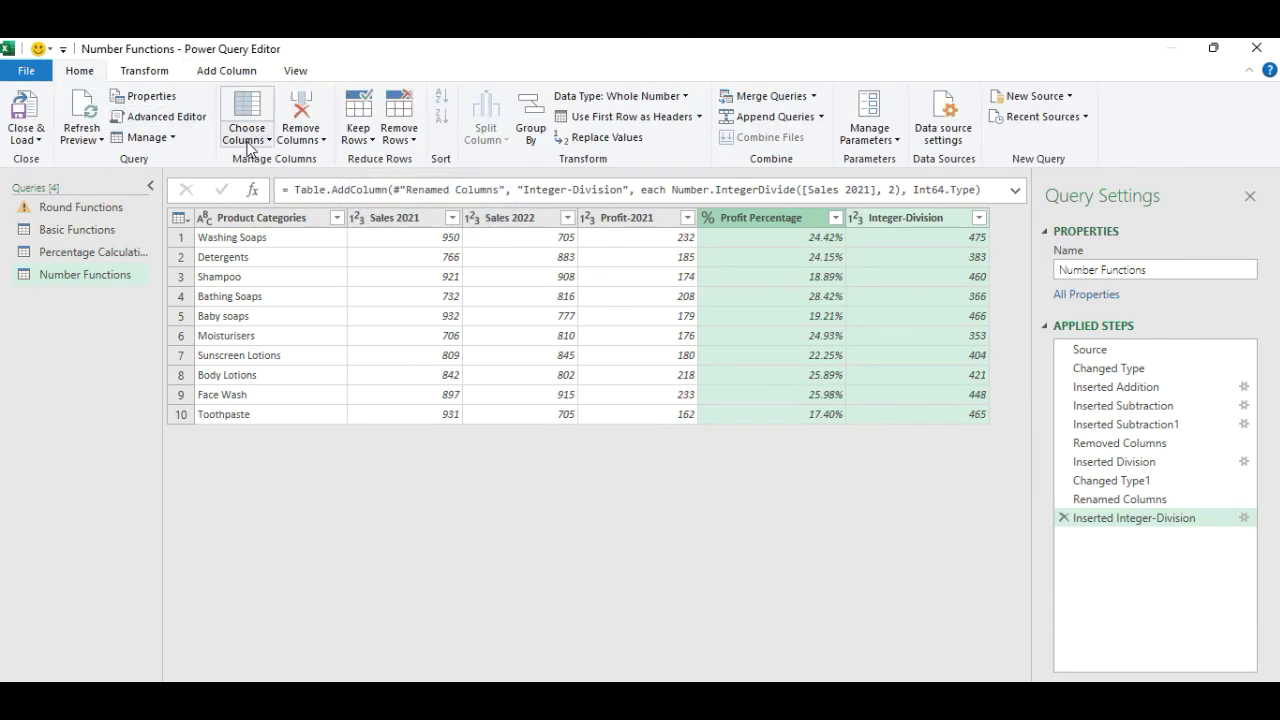
left_click(311, 144)
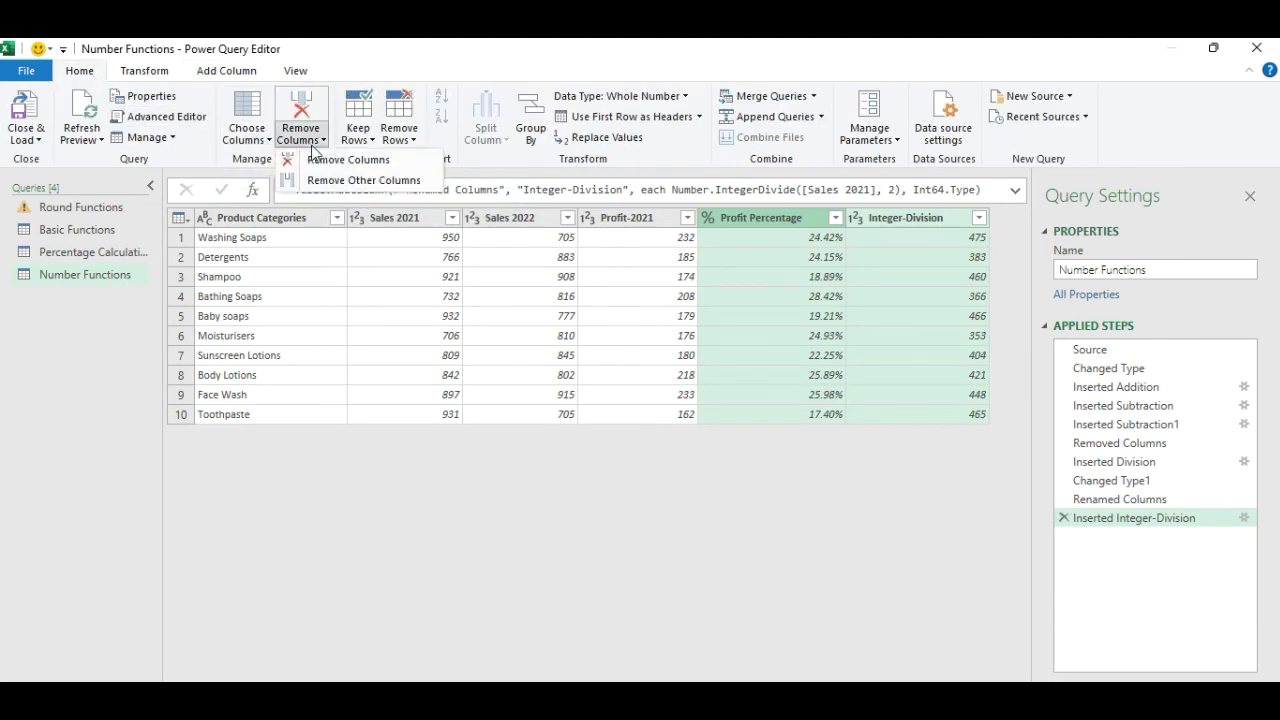
left_click(343, 162)
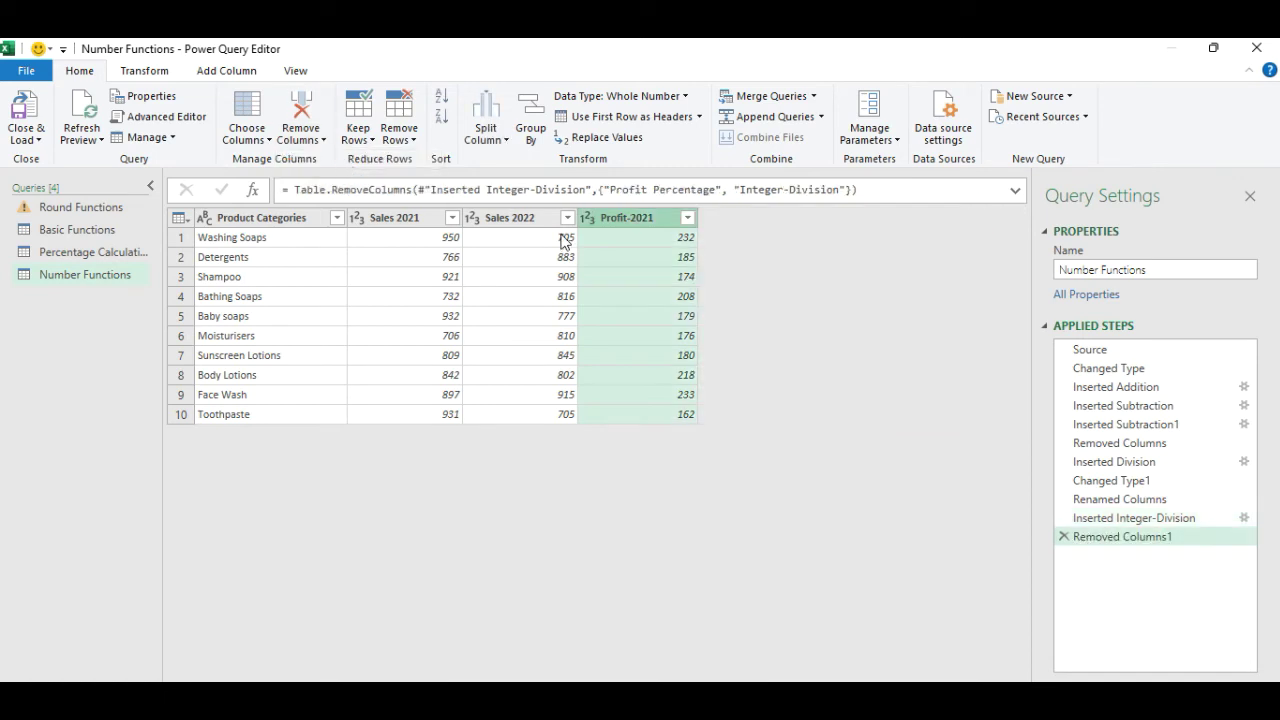
left_click(412, 222)
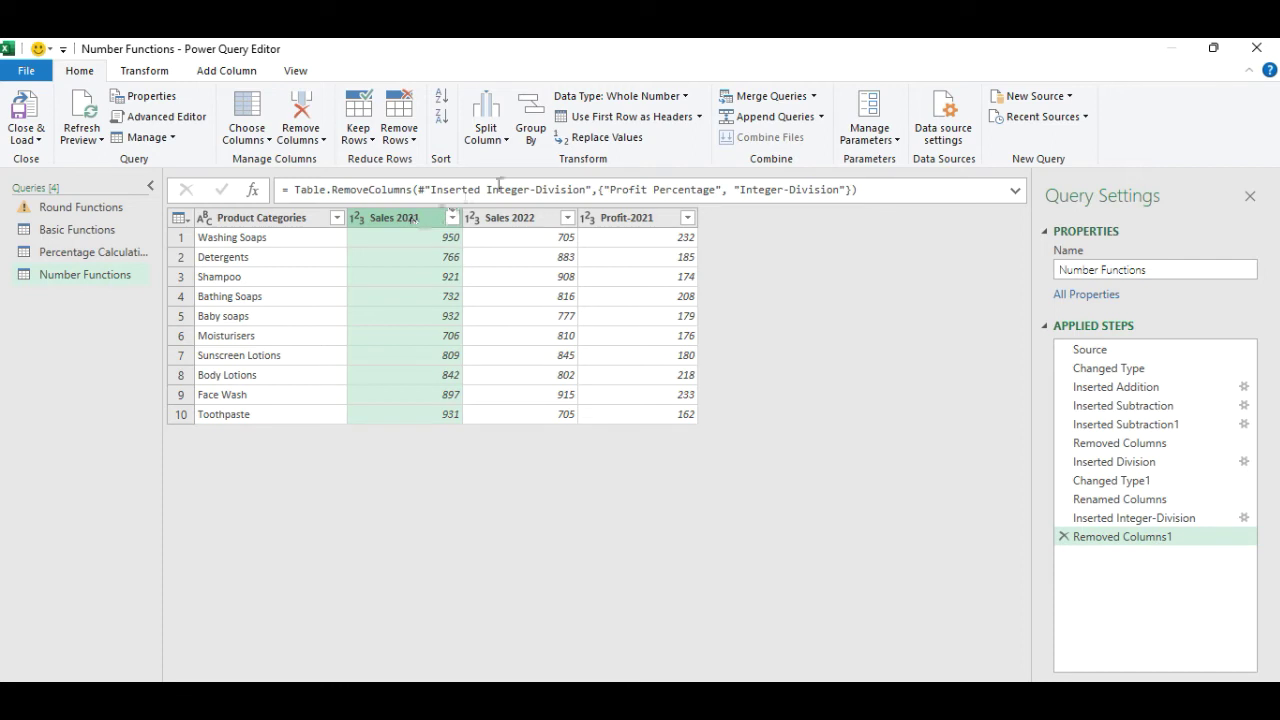
left_click(224, 72)
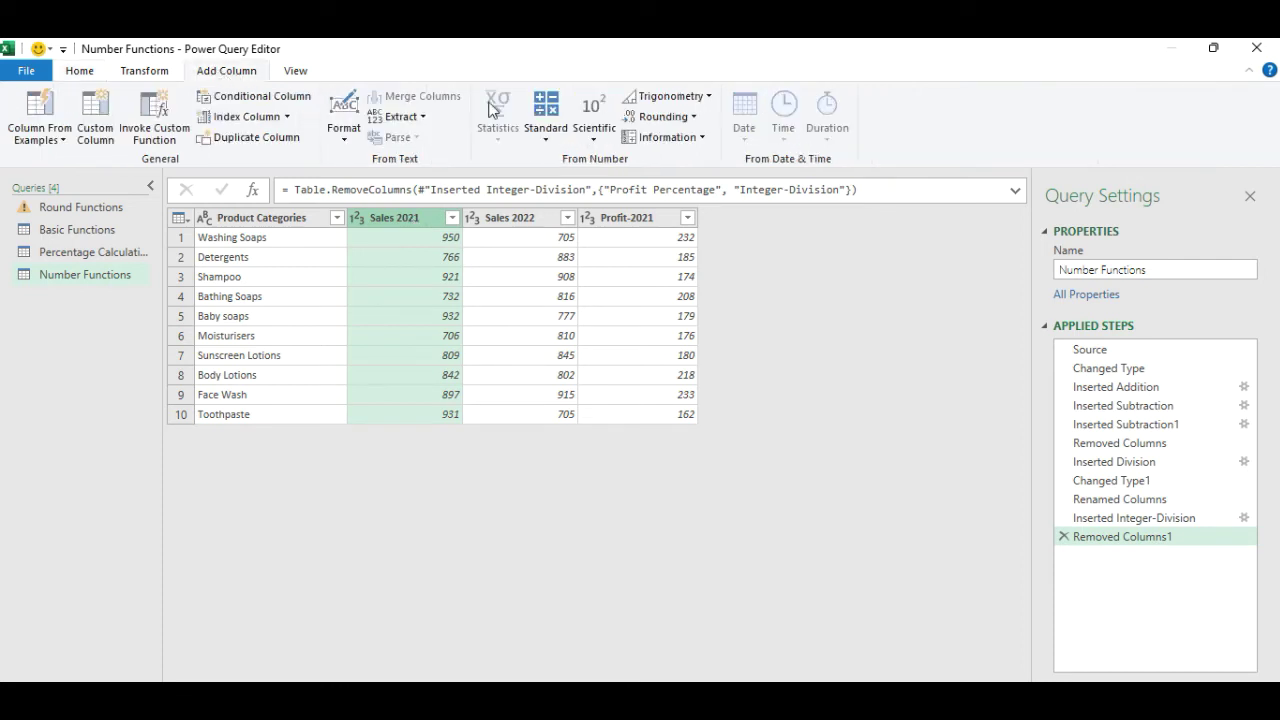
Multiply the Sales 2021 values by 3 to create the Multiplication column.
left_click(558, 135)
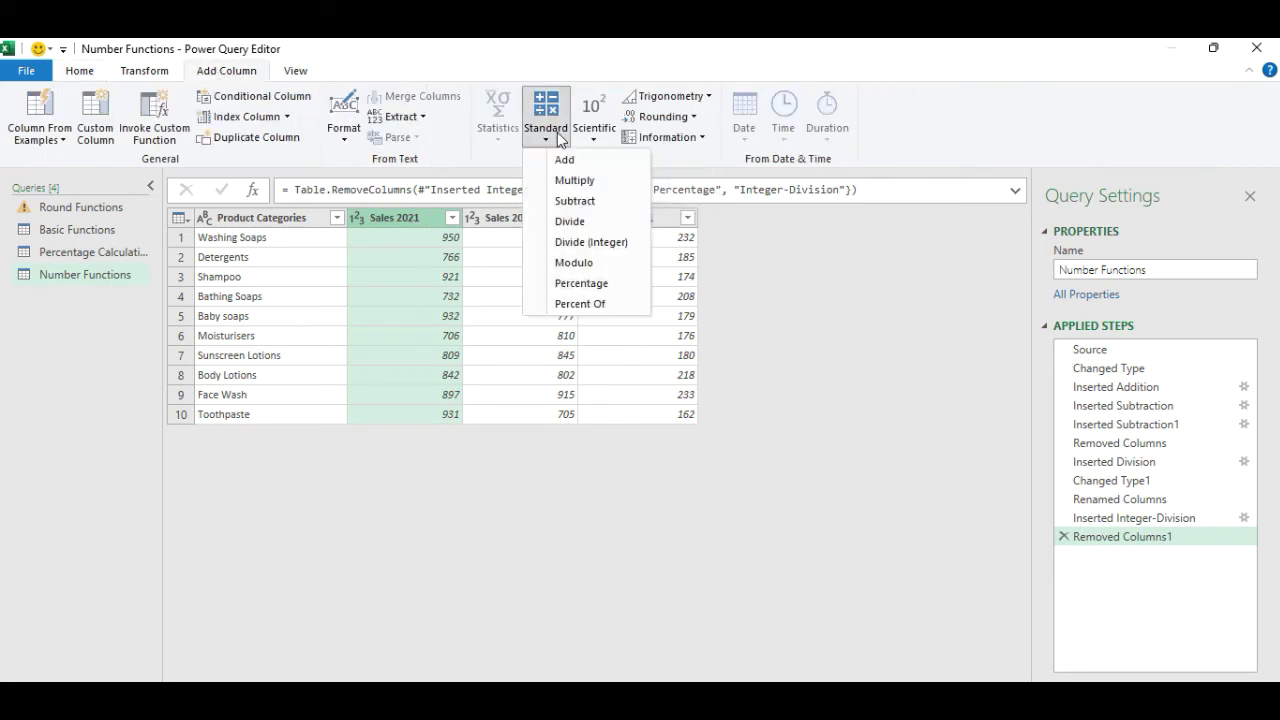
left_click(585, 181)
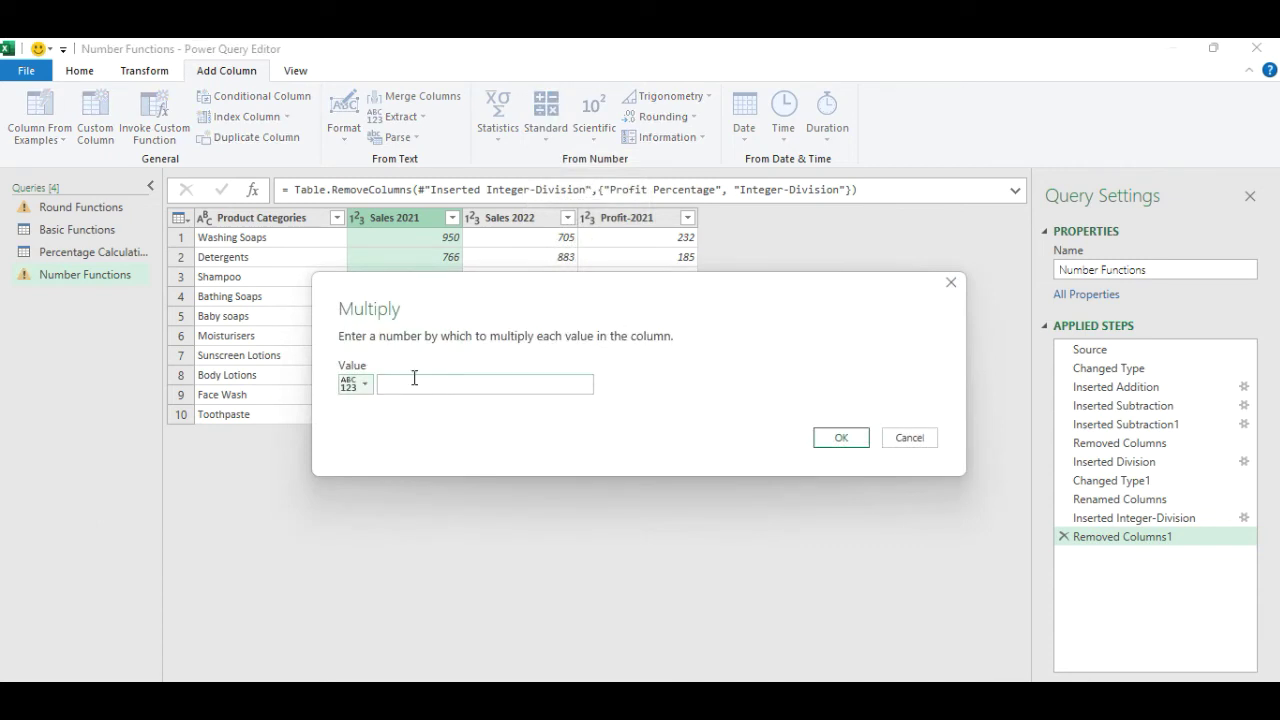
left_click_drag(520, 306, 442, 450)
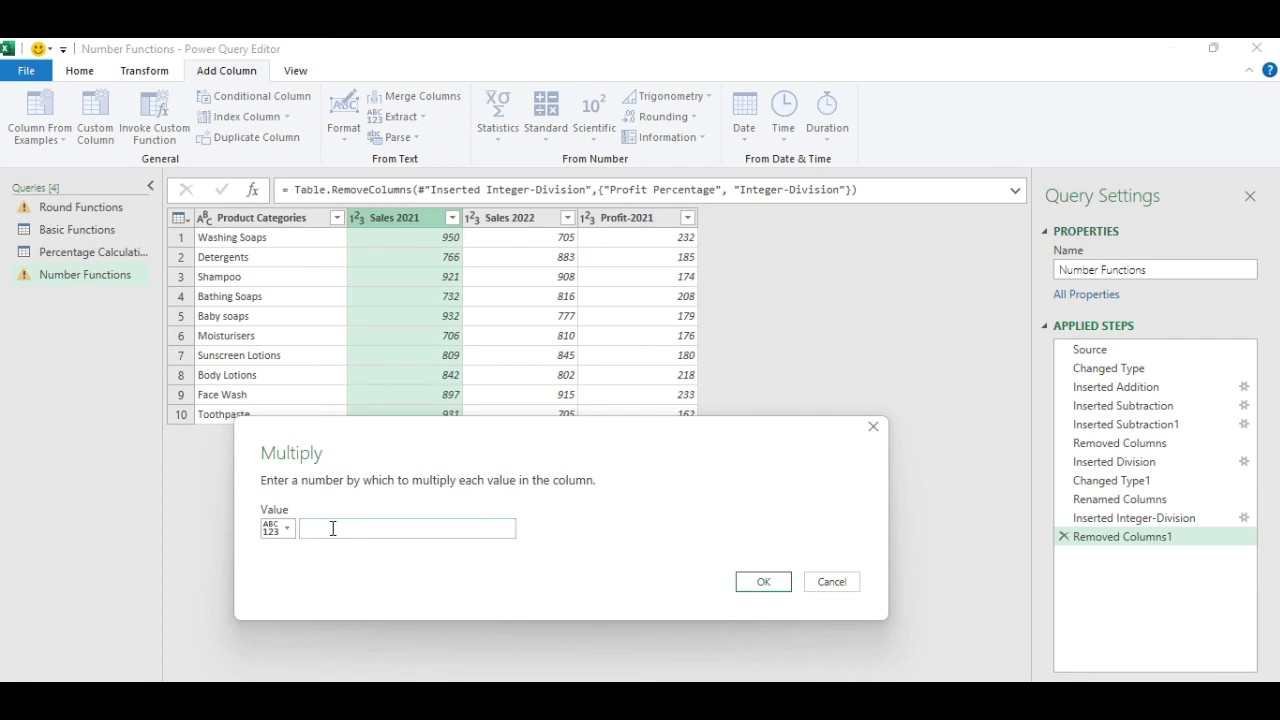
type("3")
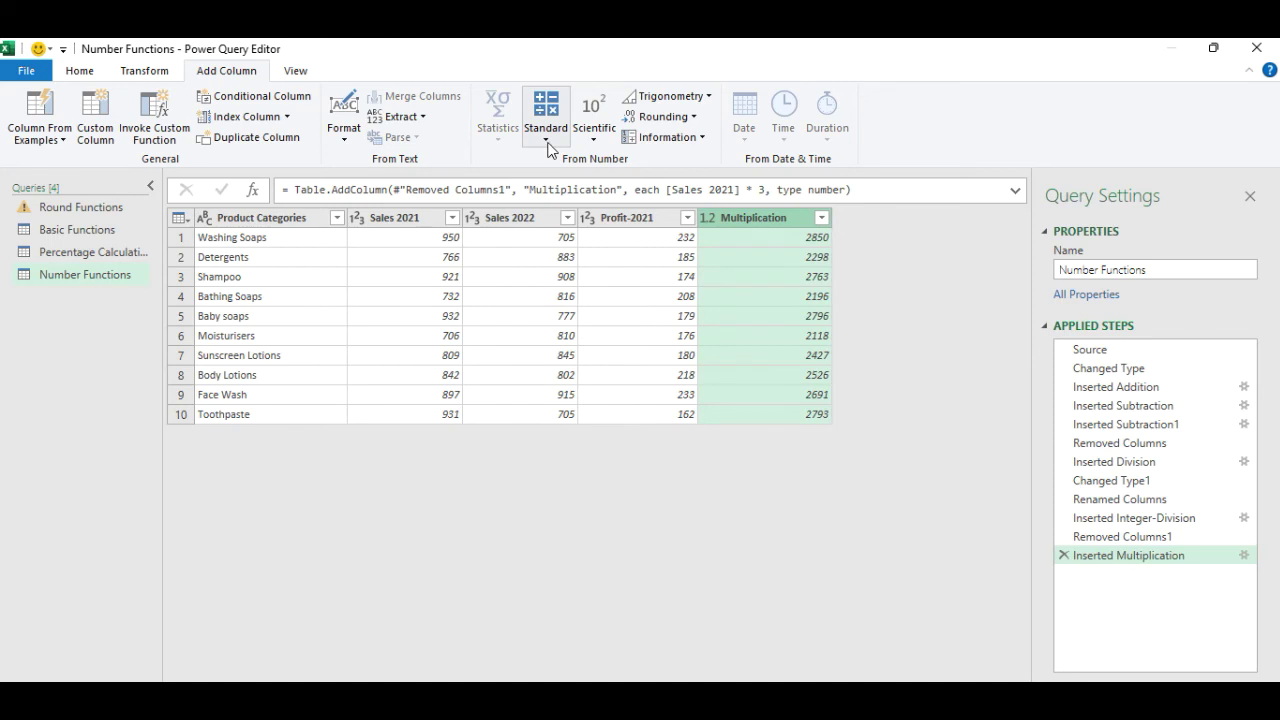
left_click(548, 150)
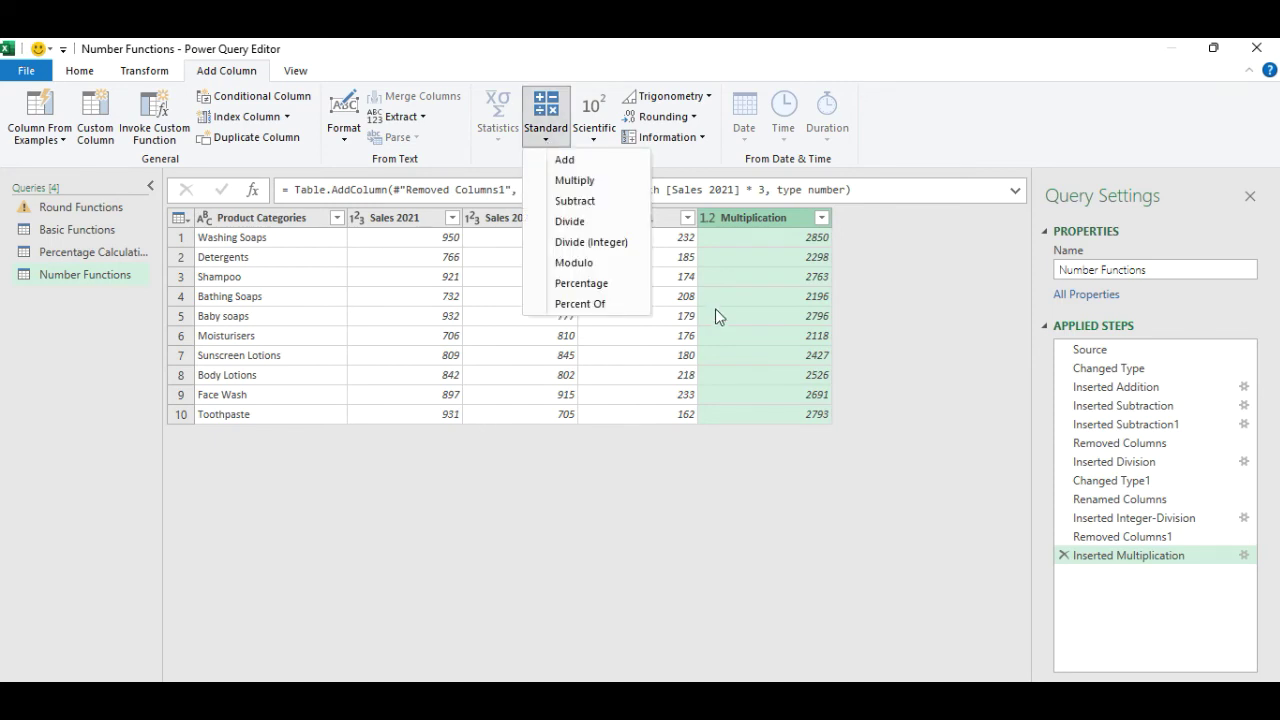
left_click(760, 515)
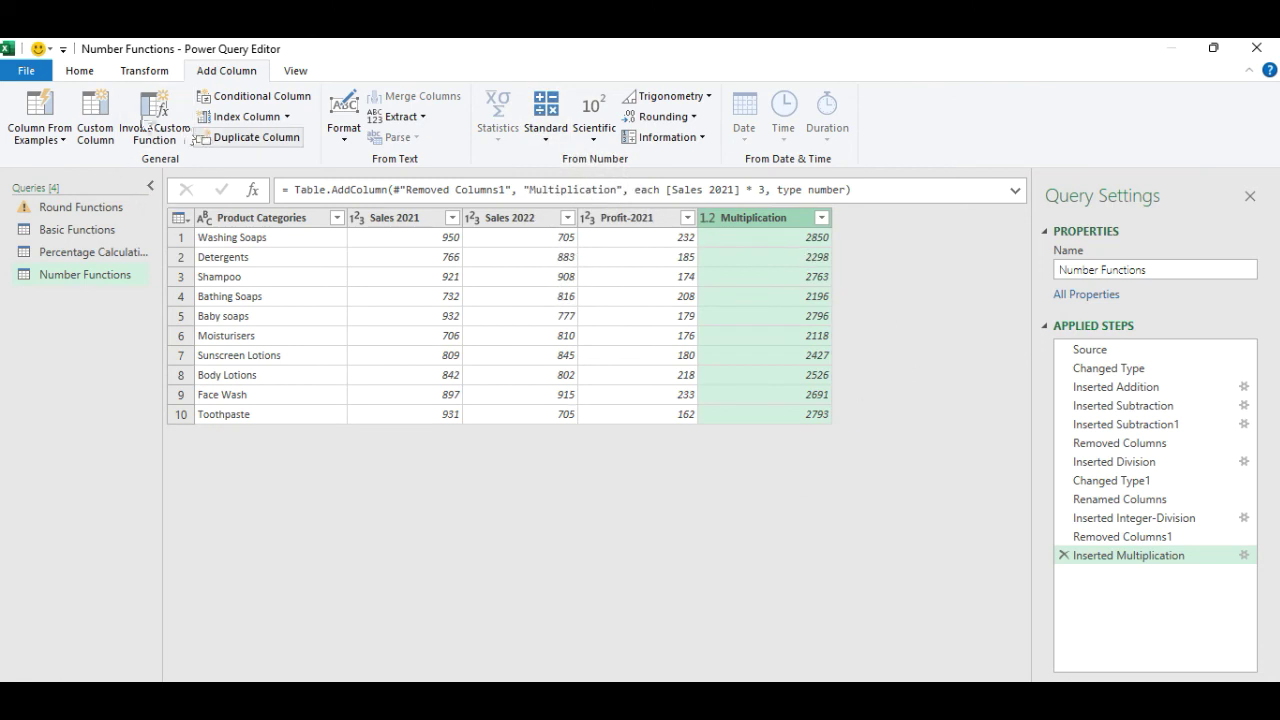
Close & Load To an existing worksheet, placing the table at cell L1 of Data-2.
left_click(80, 72)
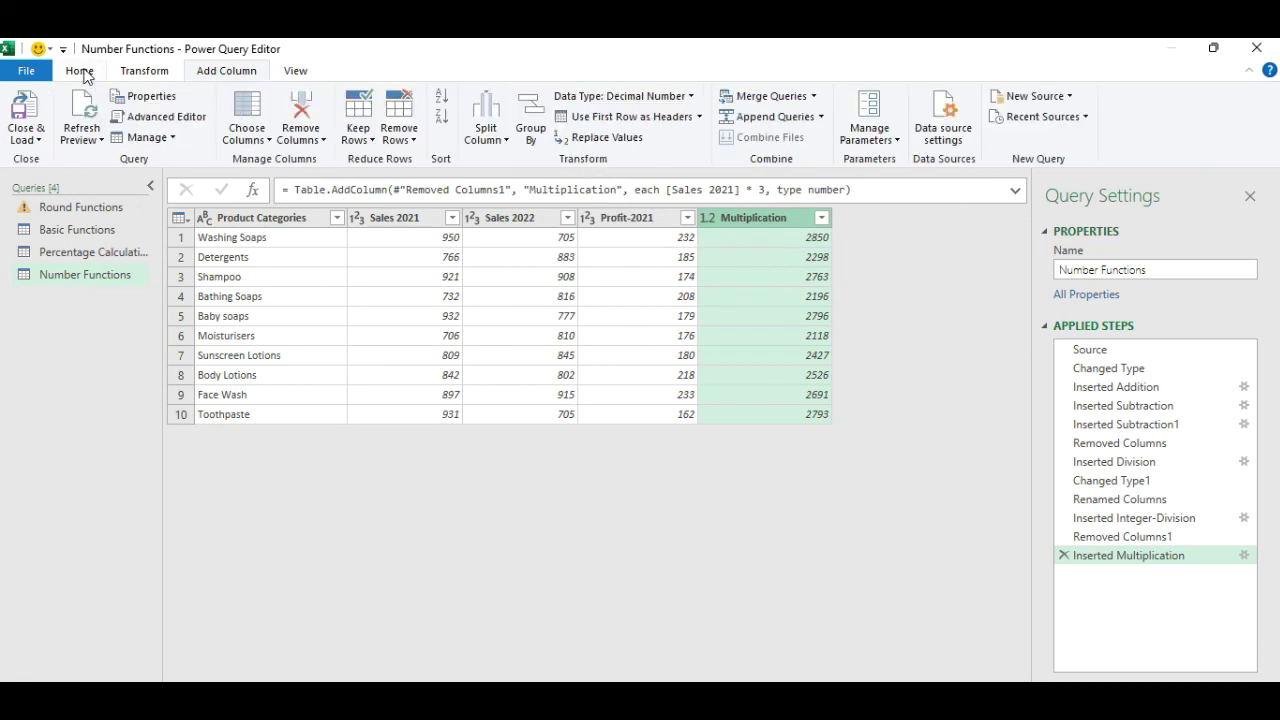
left_click(35, 138)
left_click(69, 186)
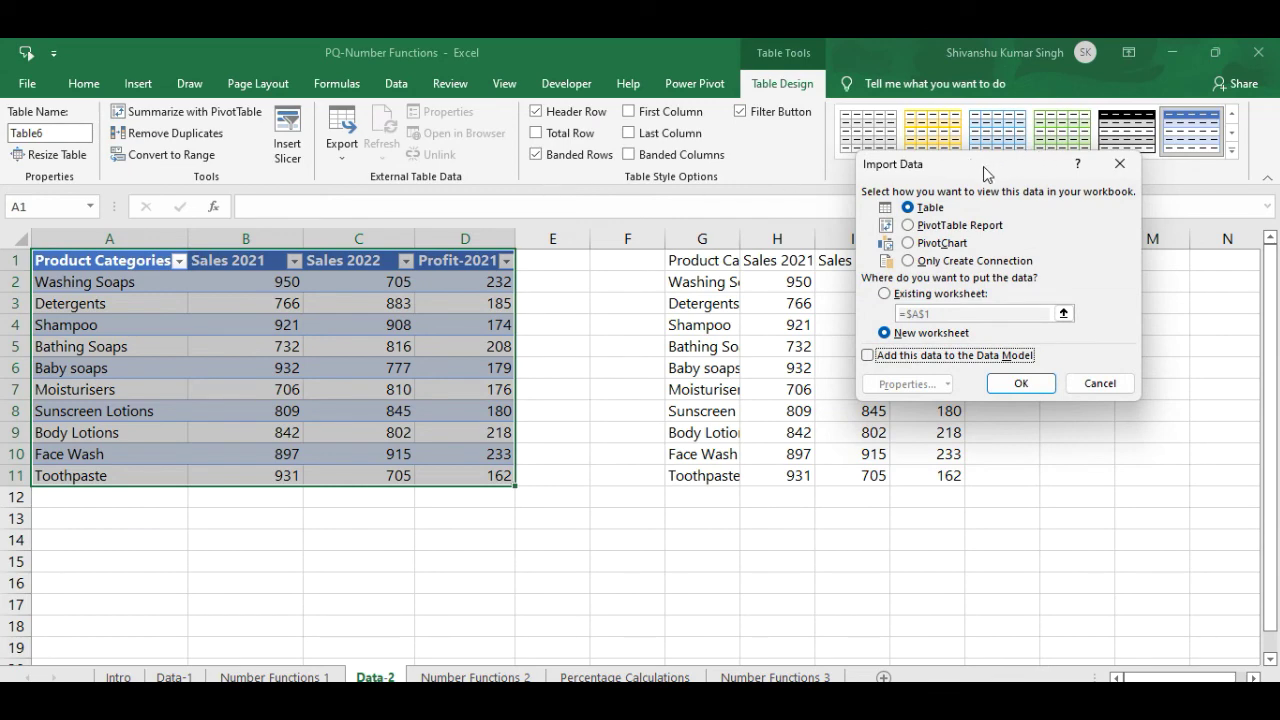
left_click_drag(975, 167, 548, 164)
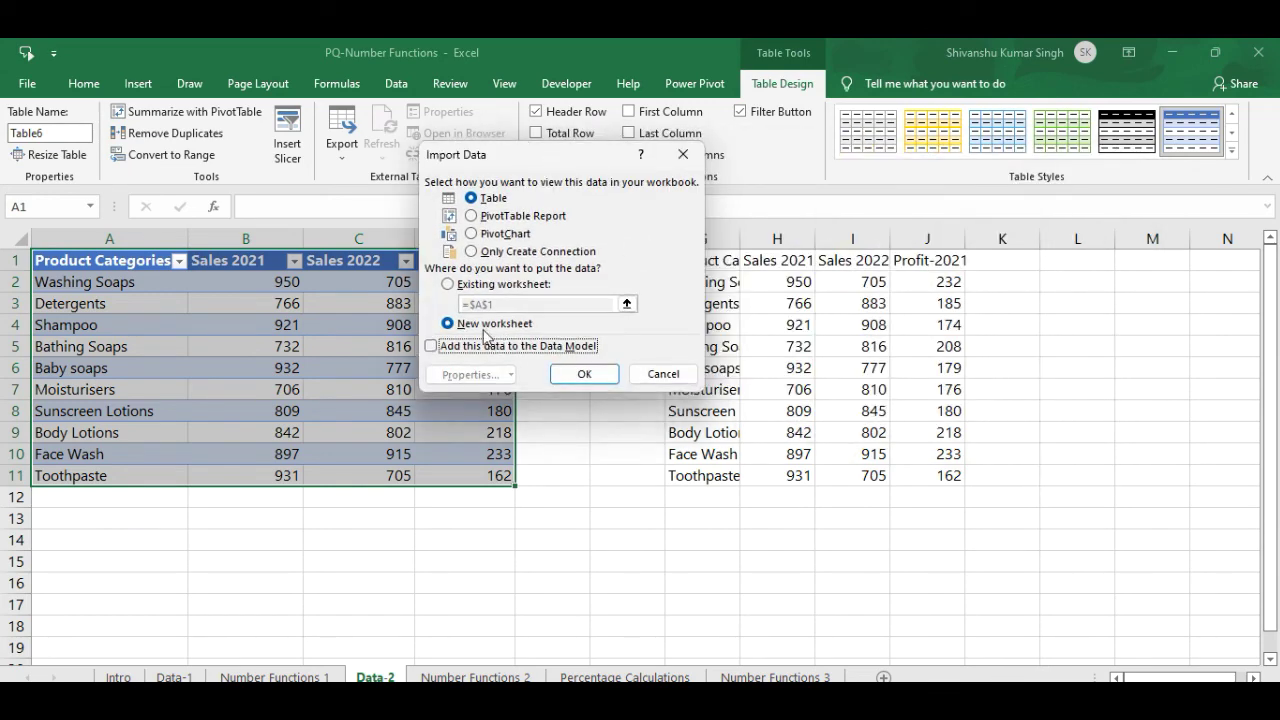
left_click(448, 285)
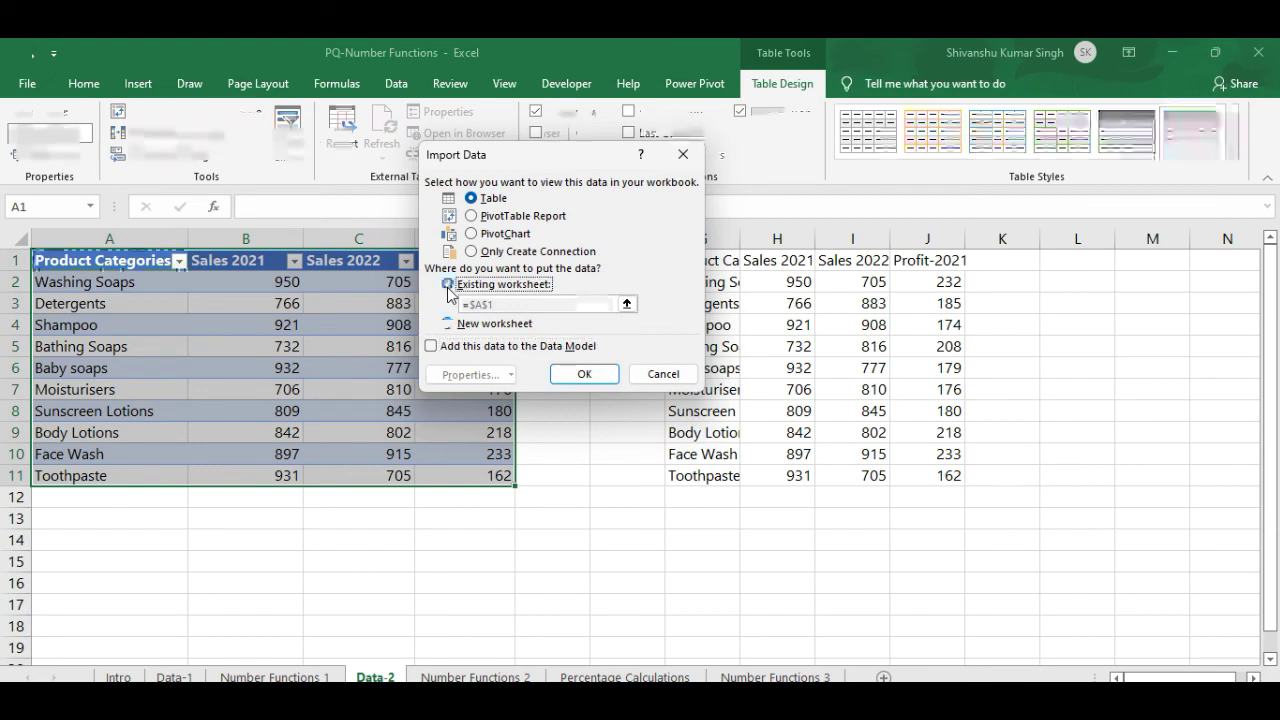
left_click(1080, 259)
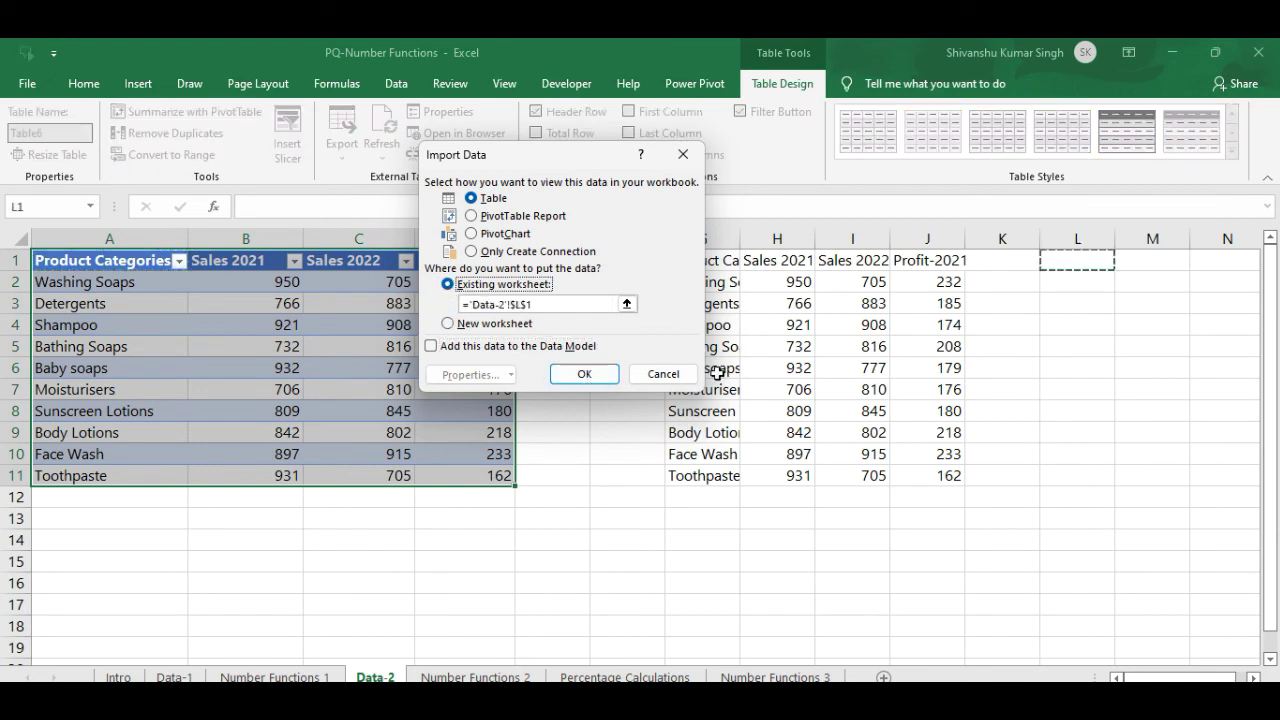
left_click(591, 376)
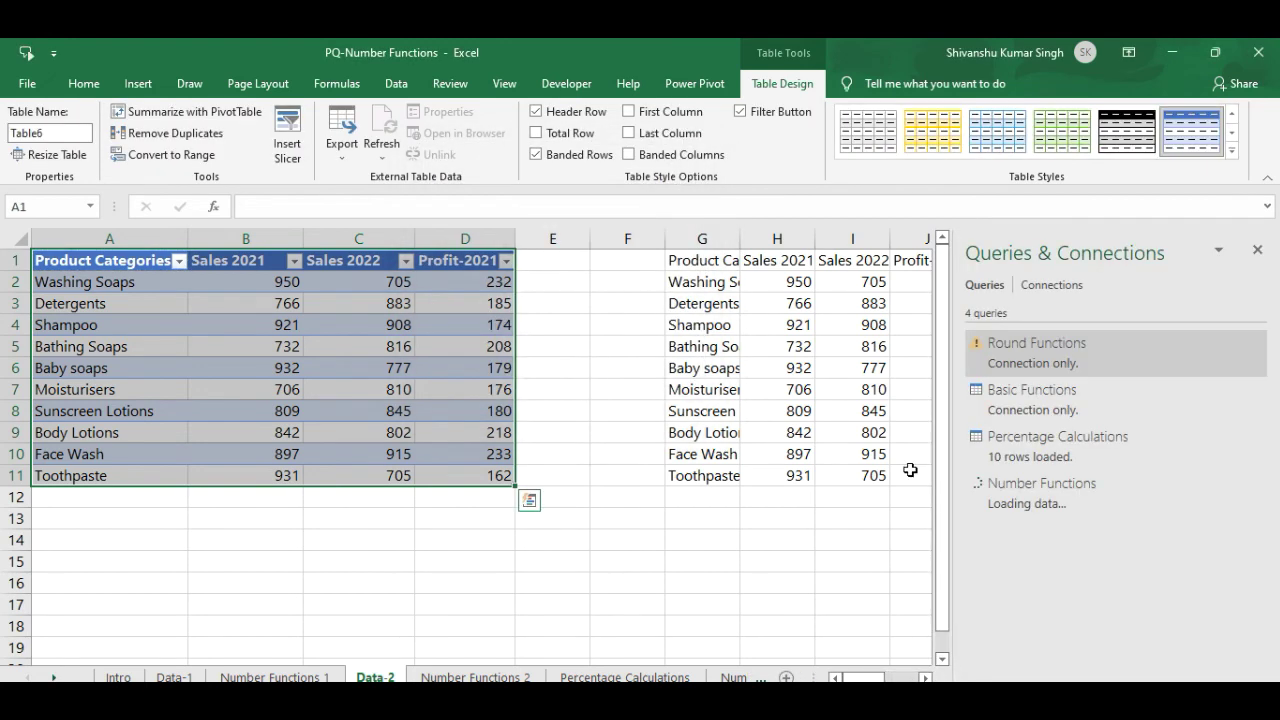
Close the Queries & Connections pane and scroll right to show the table in L1:P11.
left_click(1257, 250)
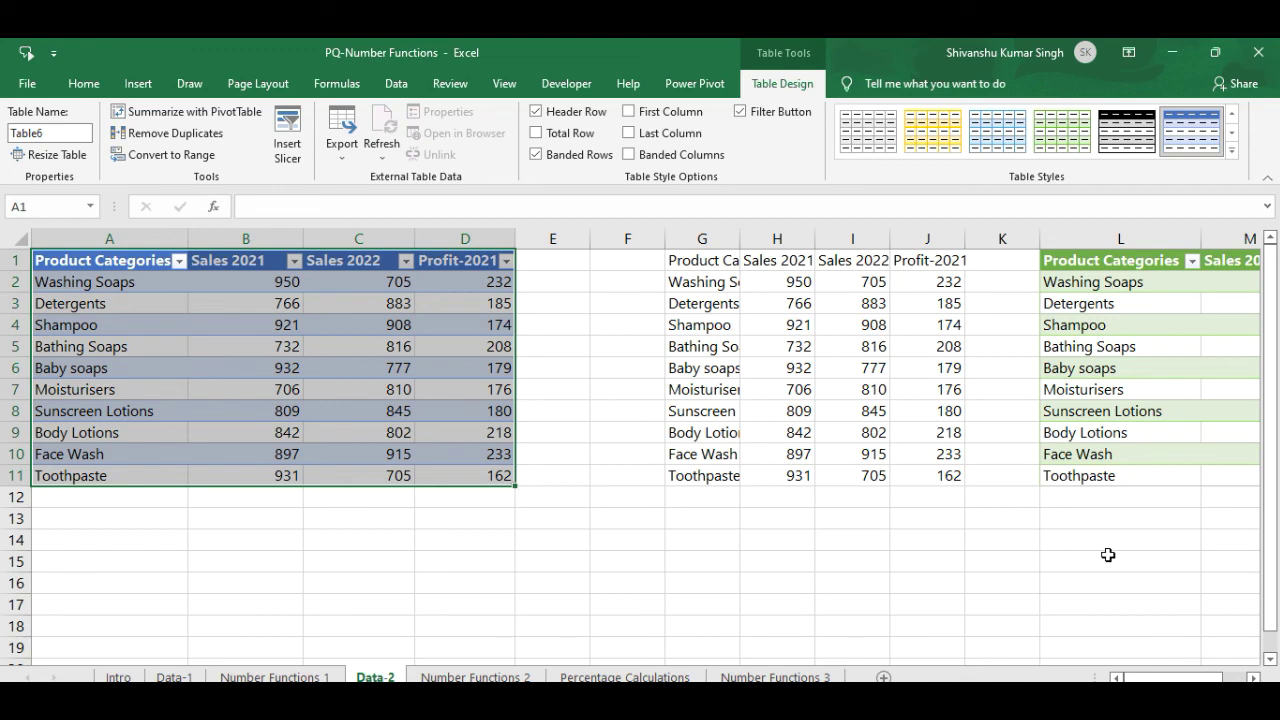
scroll(774, 265, "right", 5)
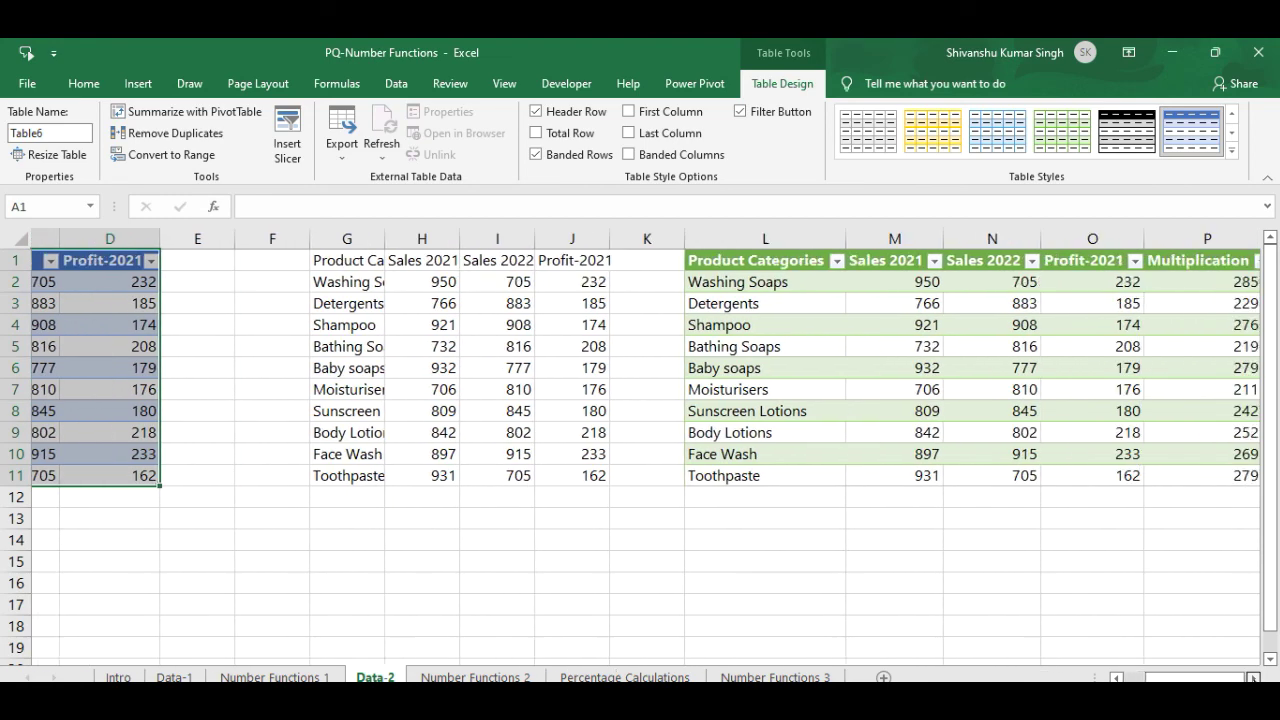